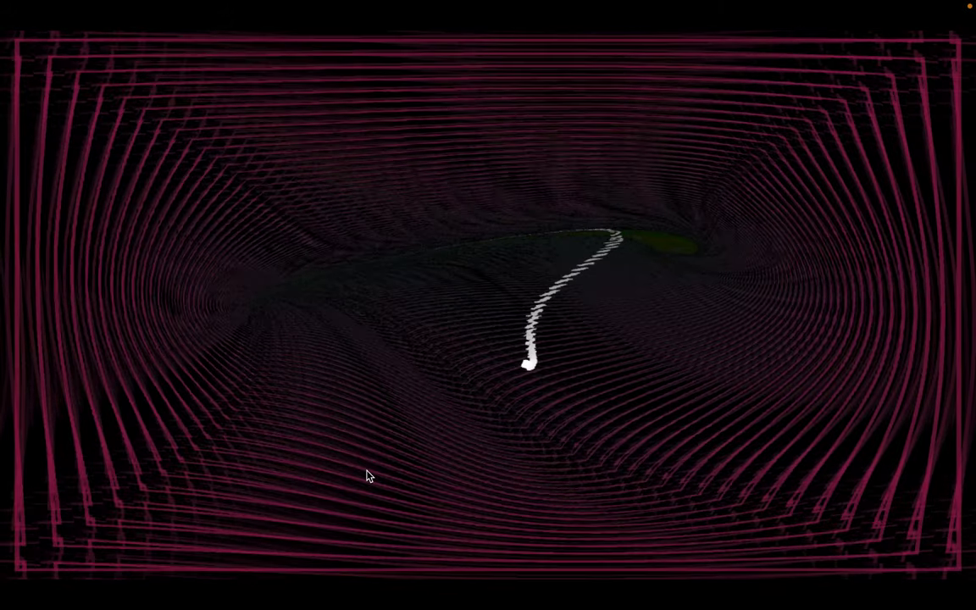
- Open ProjectMilkSyphon's Settings window and move it inward so the whole window is clear of the screen edge
mouse_move(328, 600)
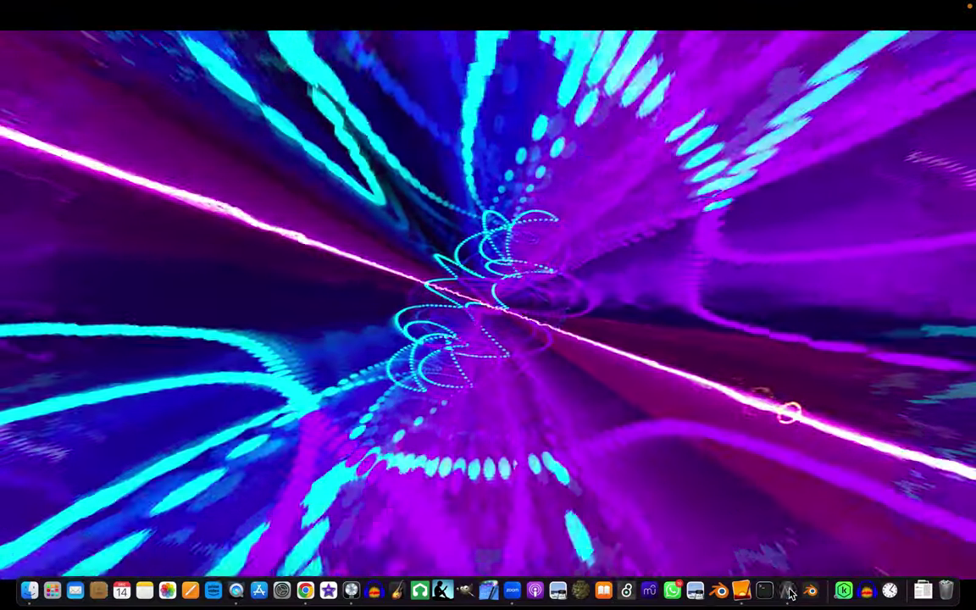
right_click(788, 591)
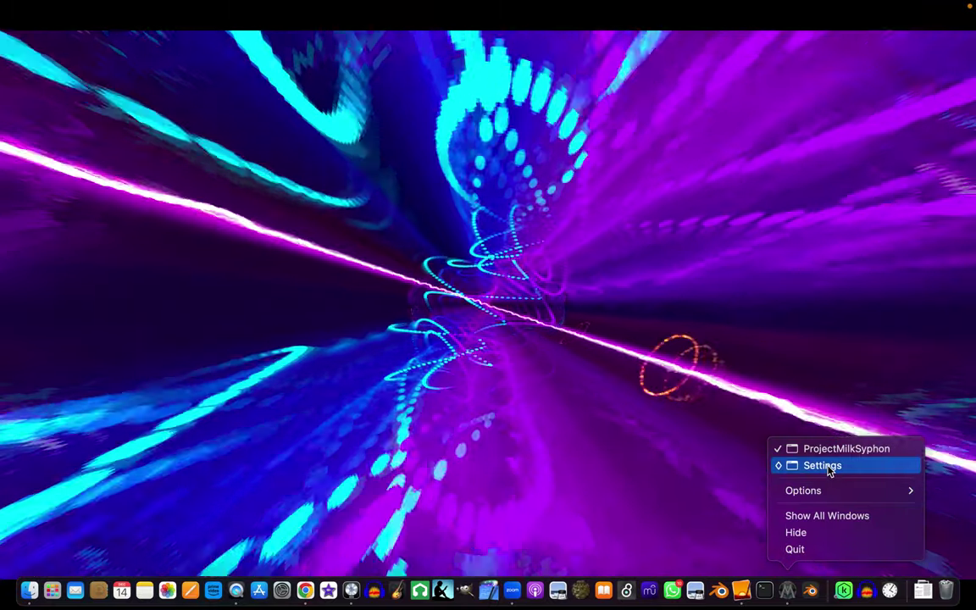
click(829, 466)
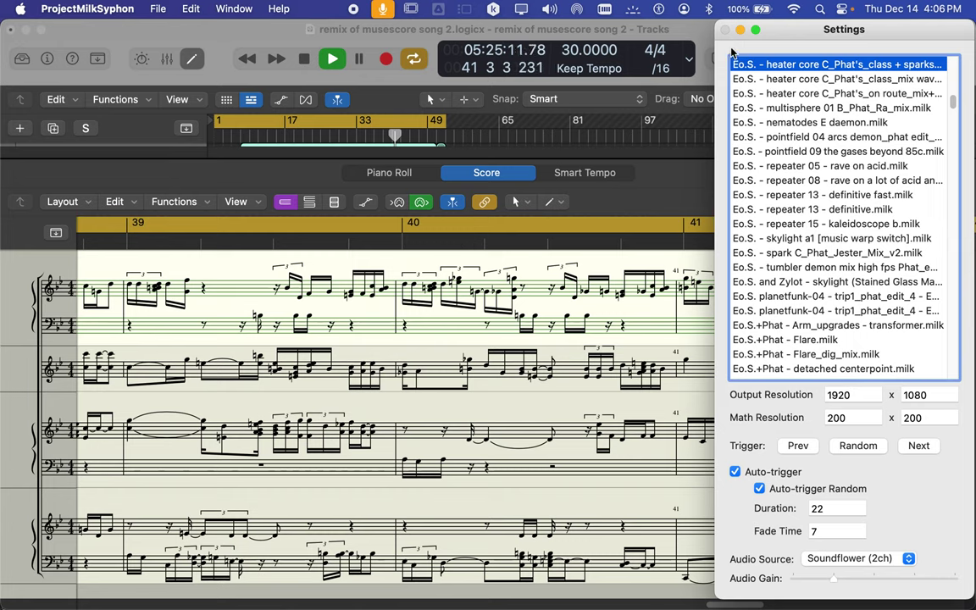
drag(776, 32, 689, 18)
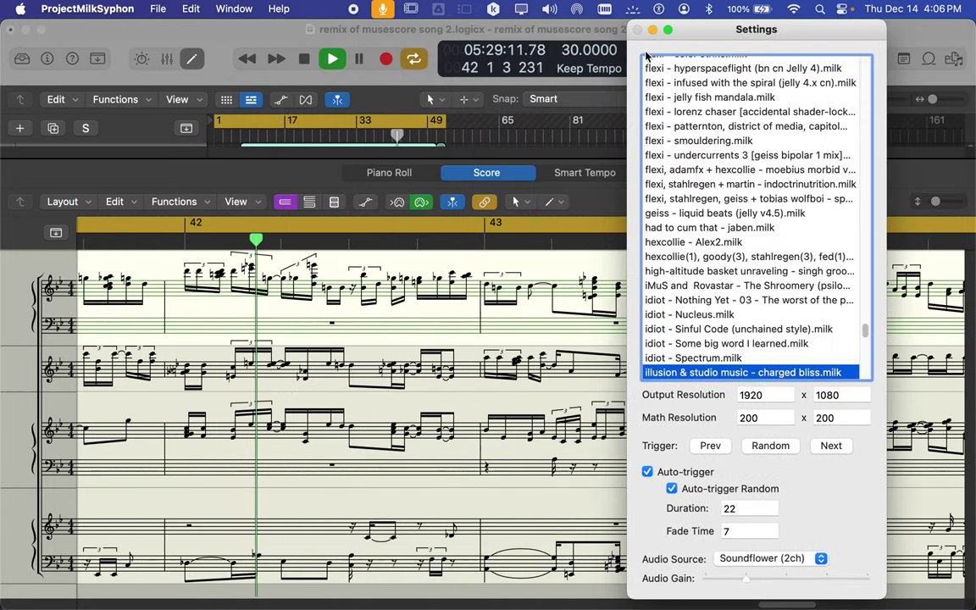
- Load the preset "flexi - hyperspaceflight (bn cn Jelly 4).milk" and return to the full-screen visualizer
click(693, 68)
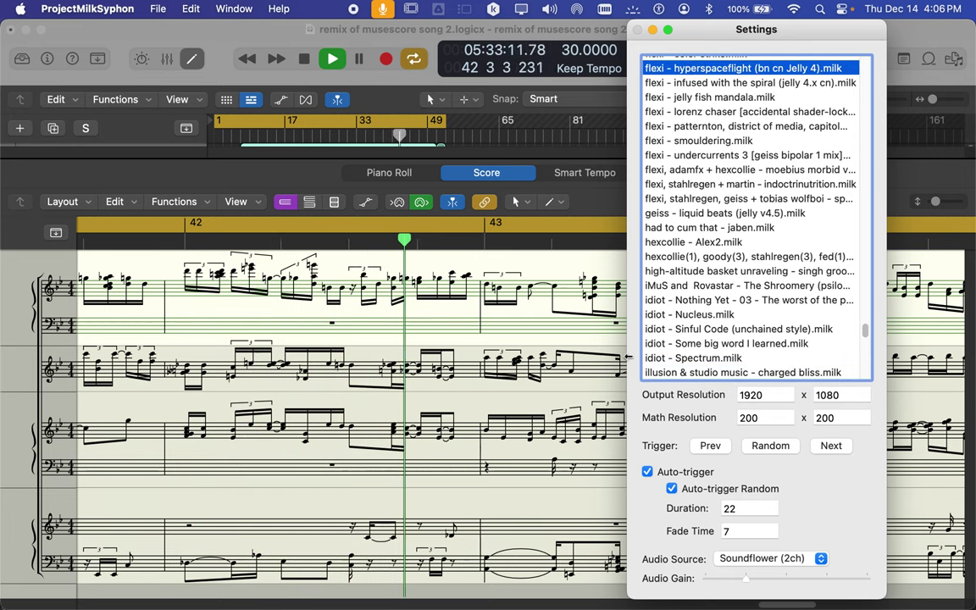
mouse_move(516, 603)
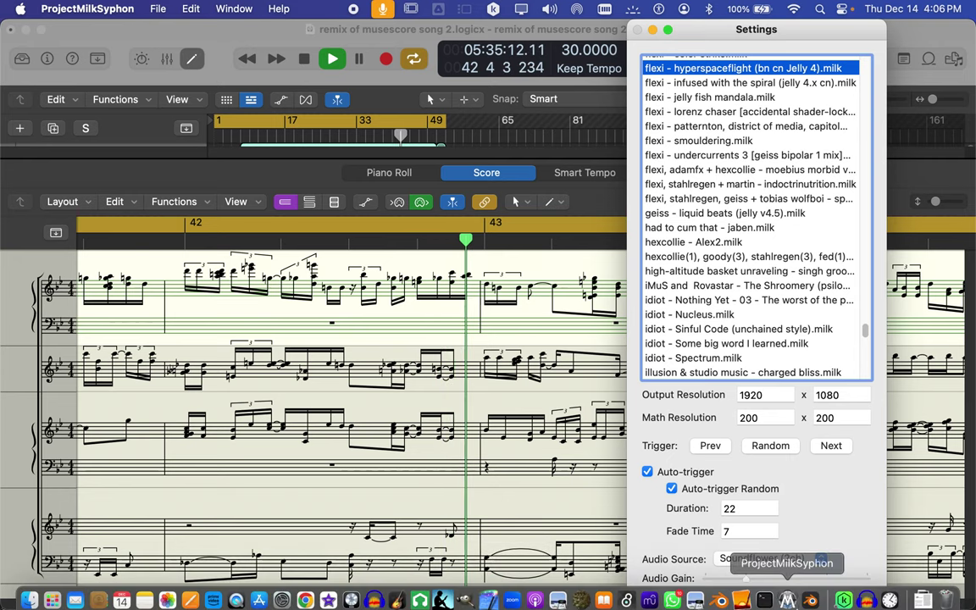
click(788, 593)
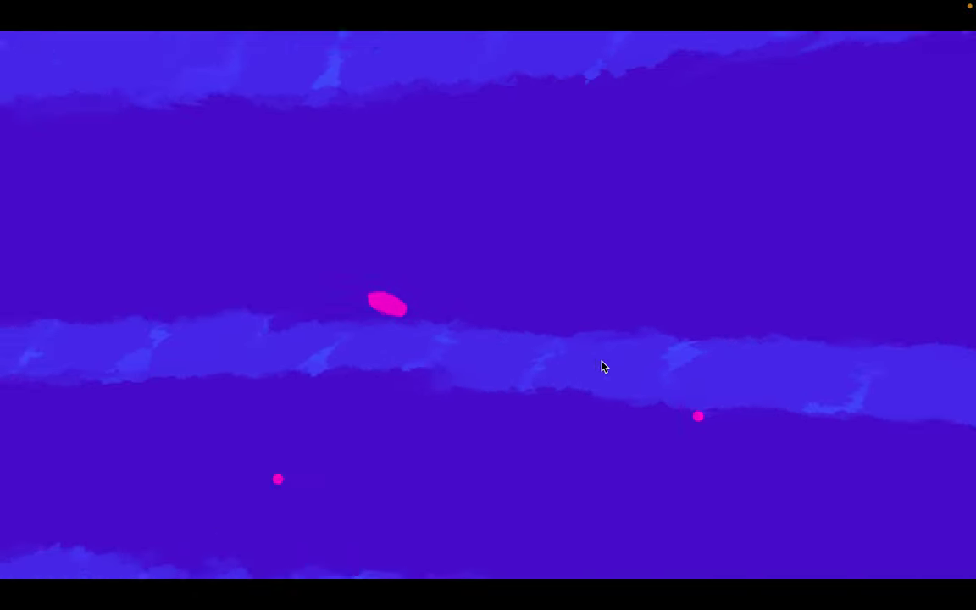
click(604, 367)
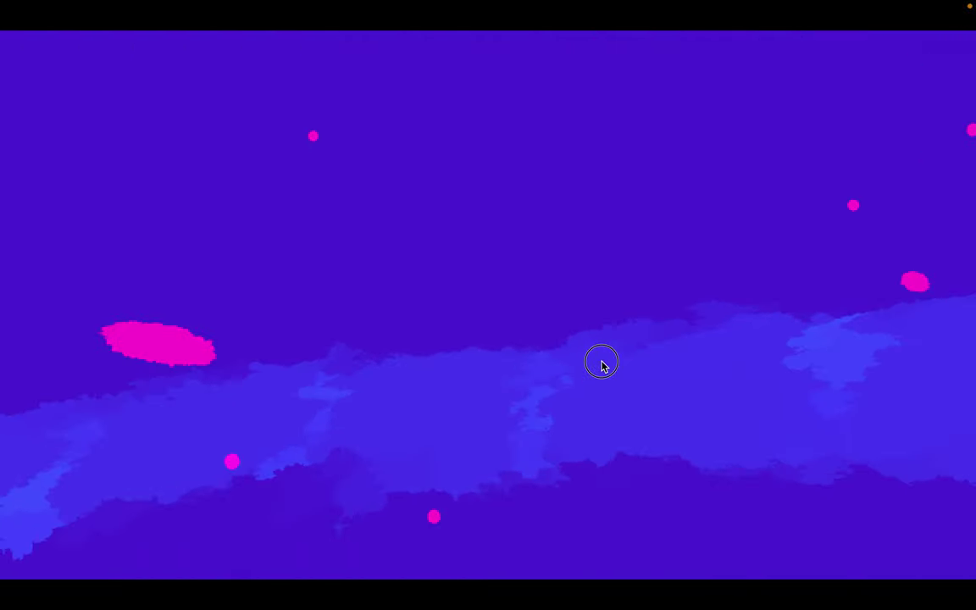
click(576, 349)
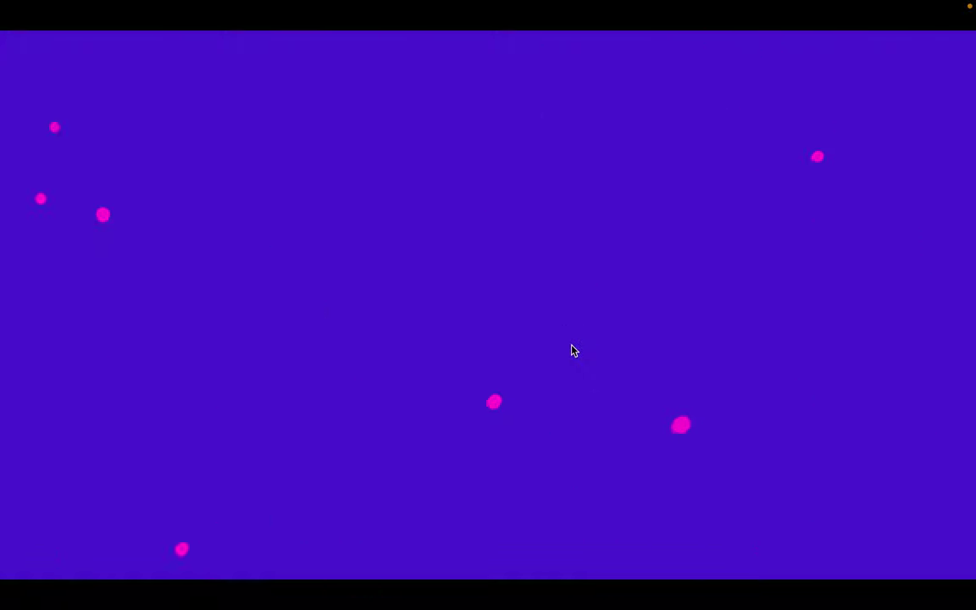
click(556, 329)
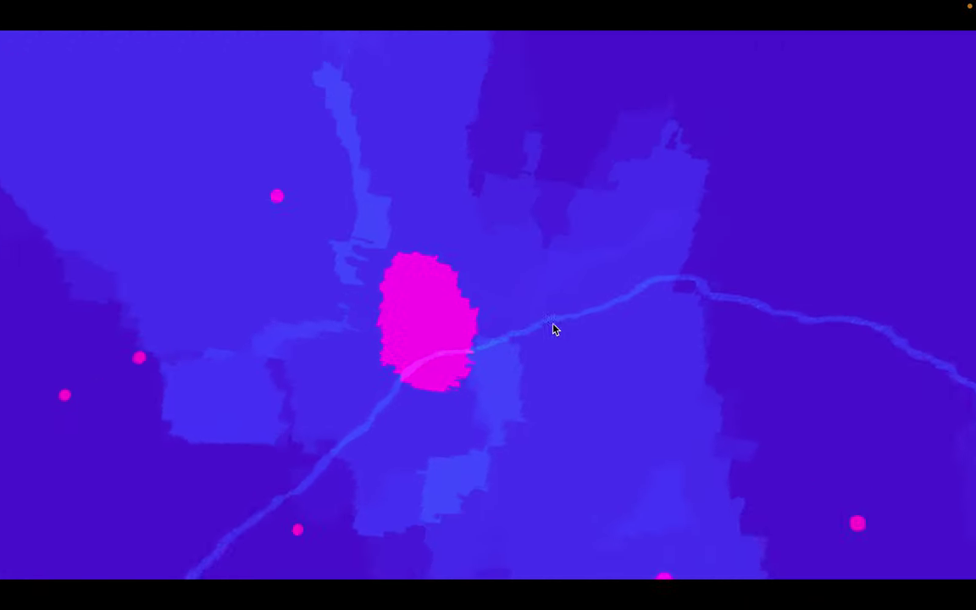
click(548, 327)
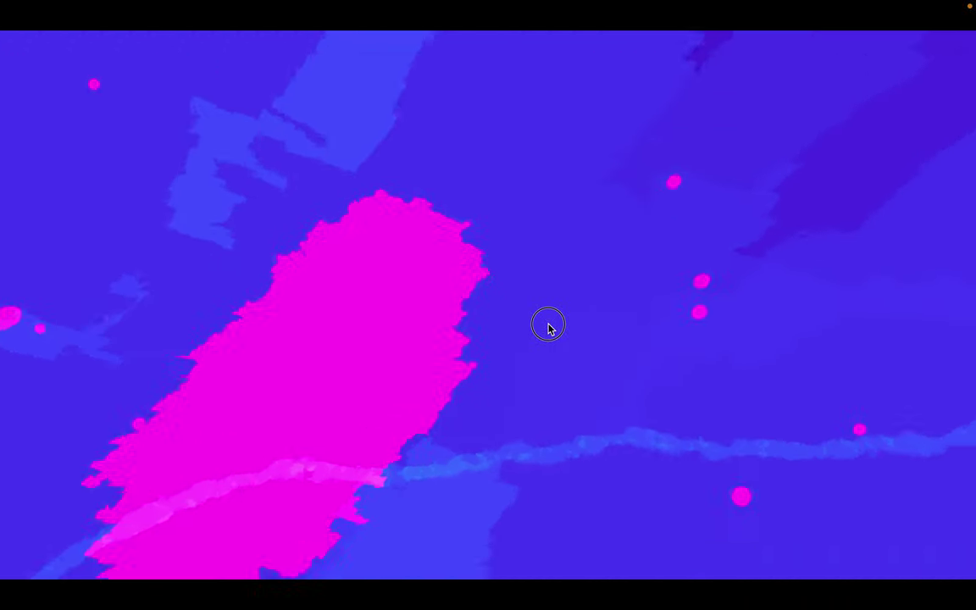
click(549, 332)
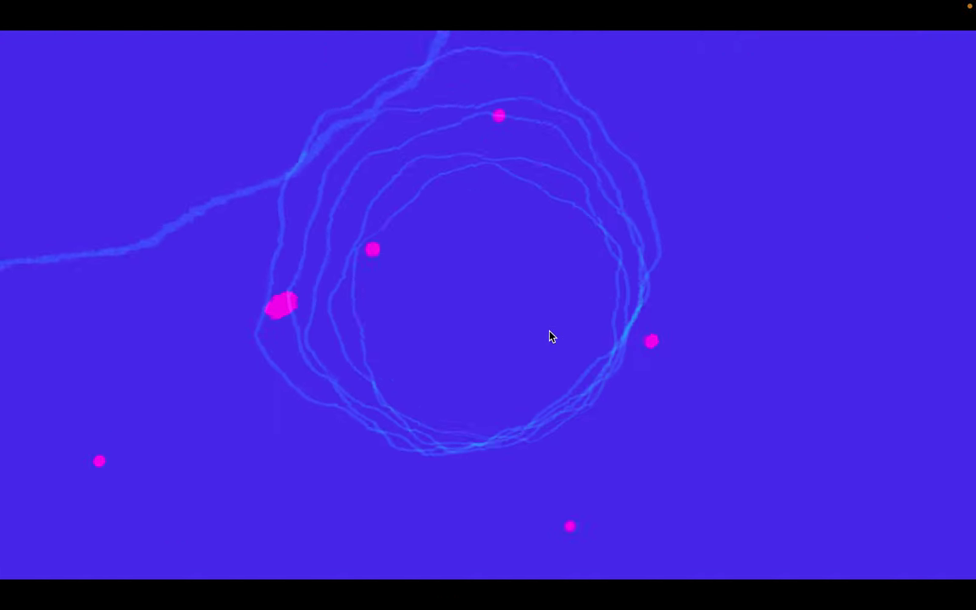
mouse_move(549, 336)
mouse_down()
mouse_move(556, 262)
mouse_move(479, 231)
mouse_move(222, 221)
mouse_move(312, 113)
mouse_move(621, 192)
mouse_move(604, 283)
mouse_up()
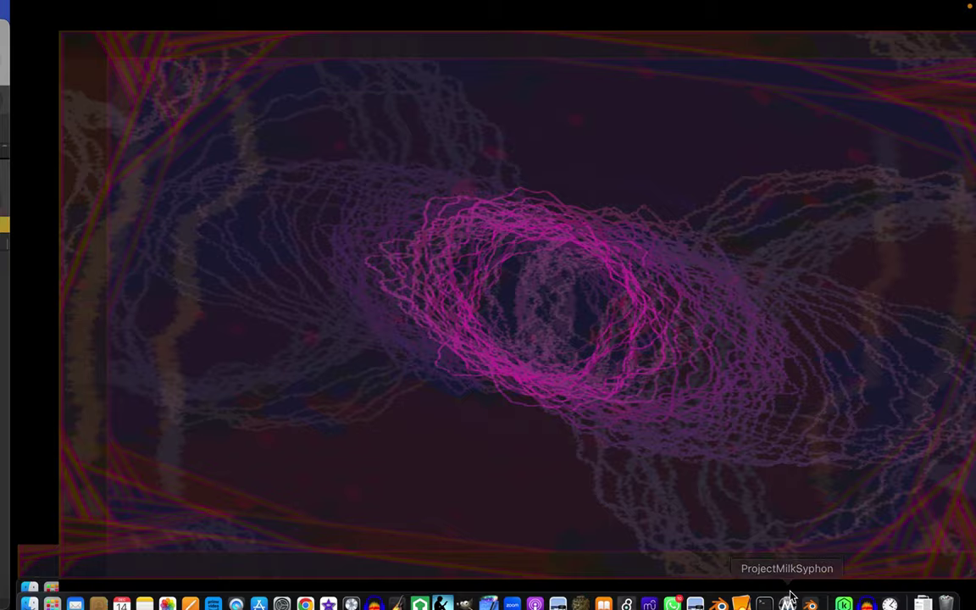
- Go back to the Settings window, load the "Rovastar - Hallucinogenic Pyramids" preset and return to the full-screen visualizer
click(789, 597)
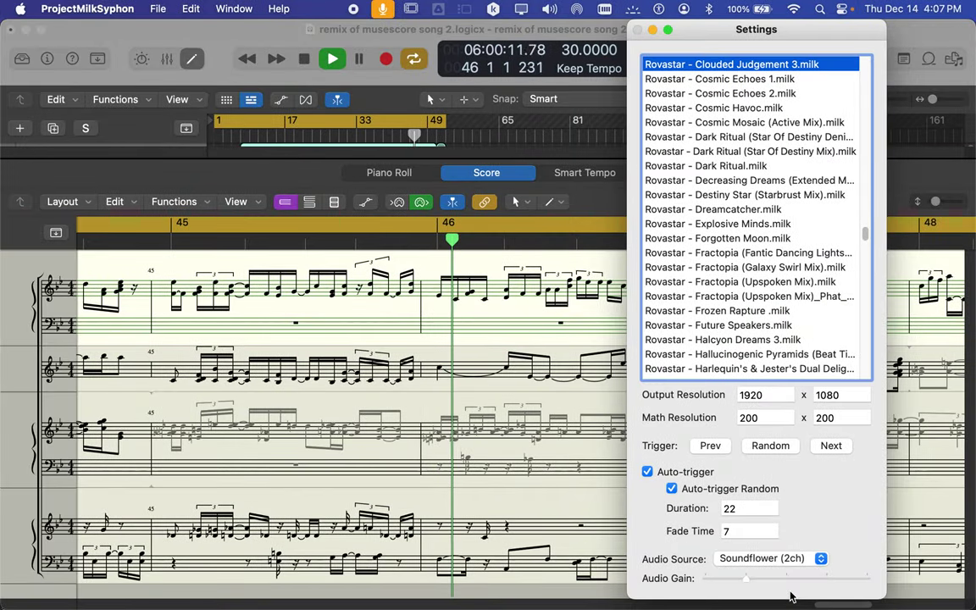
click(695, 355)
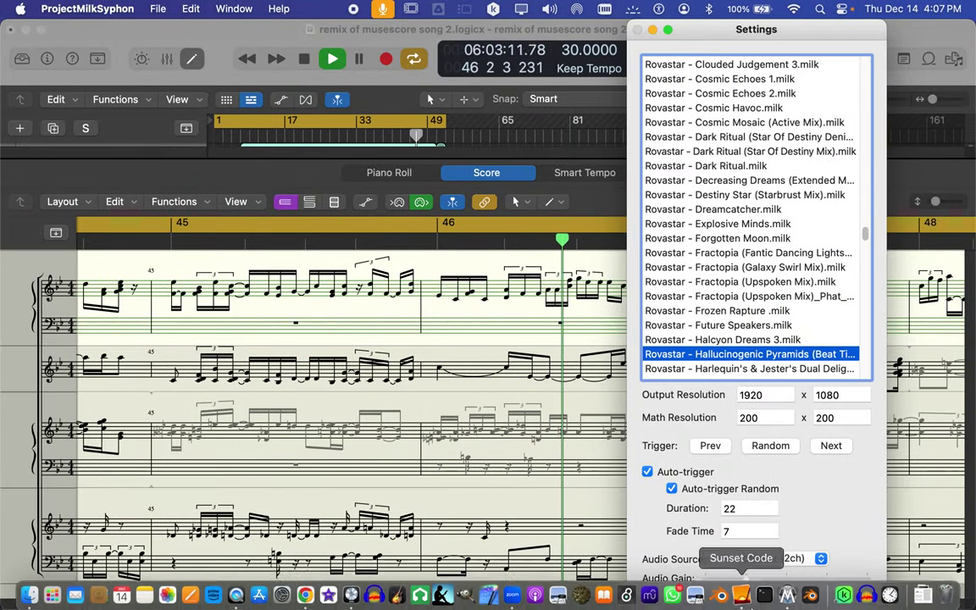
click(784, 596)
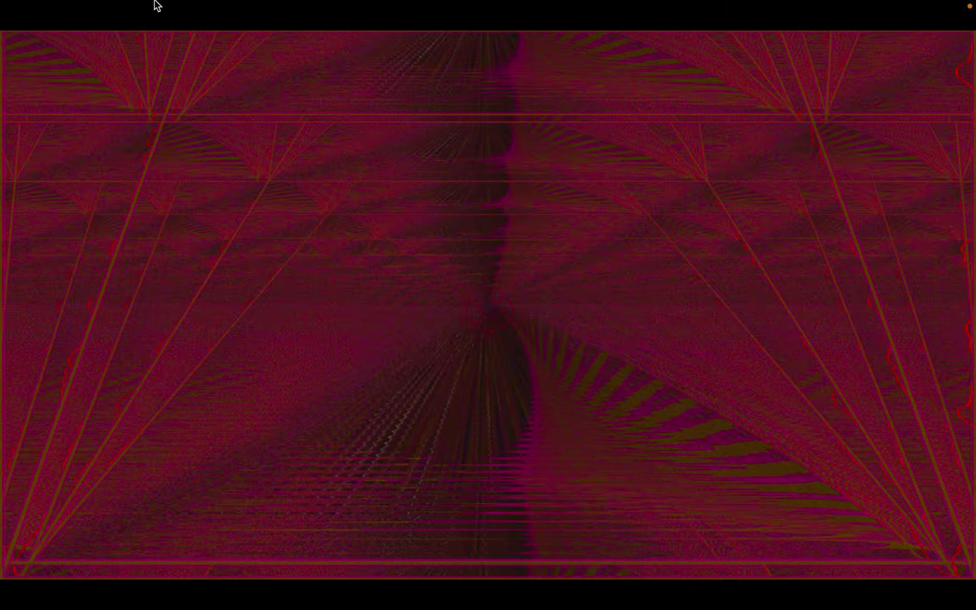
- Take the visualizer out of full screen and bring the Settings window in front of it
mouse_move(154, 6)
click(41, 31)
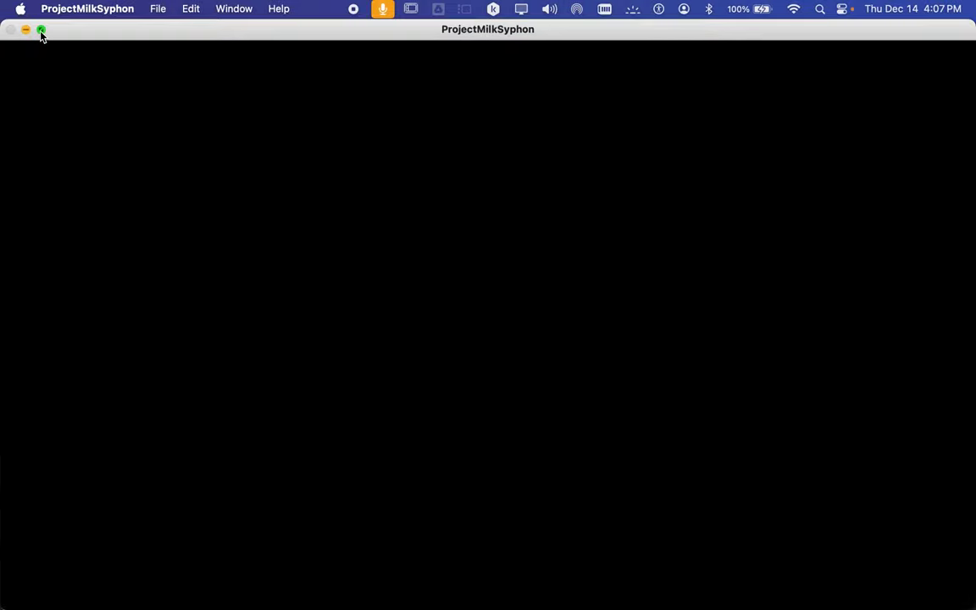
click(159, 9)
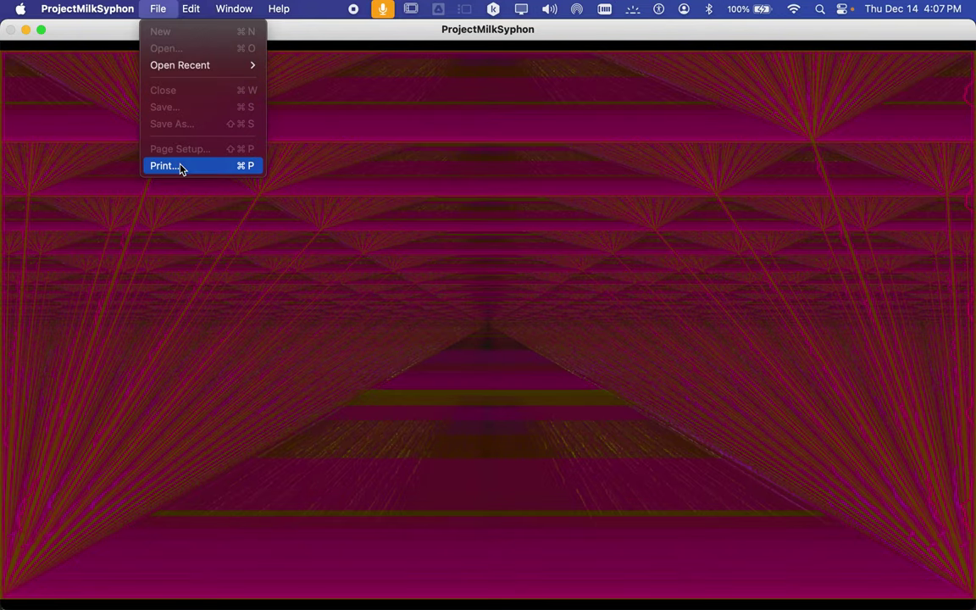
mouse_move(191, 14)
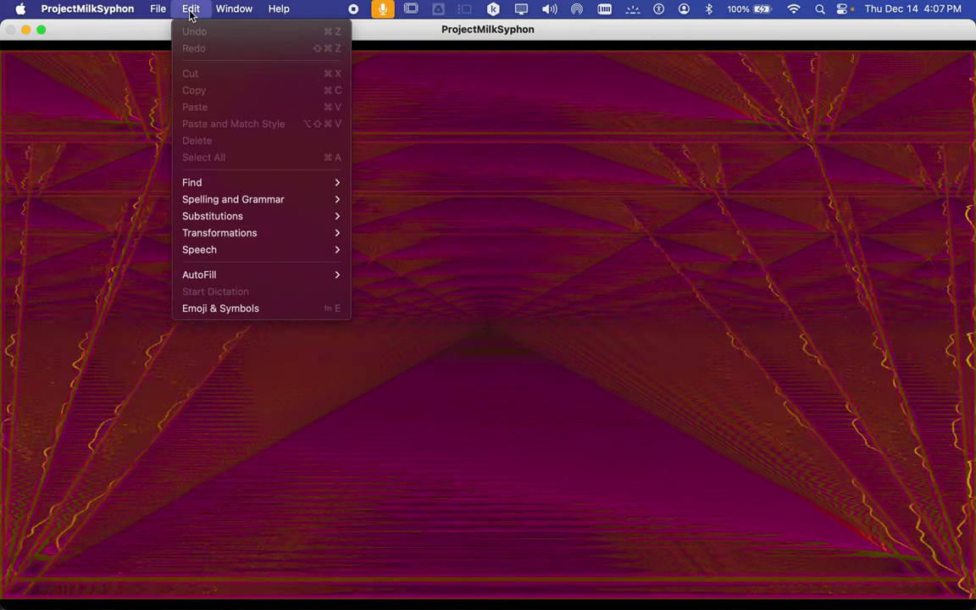
mouse_move(234, 9)
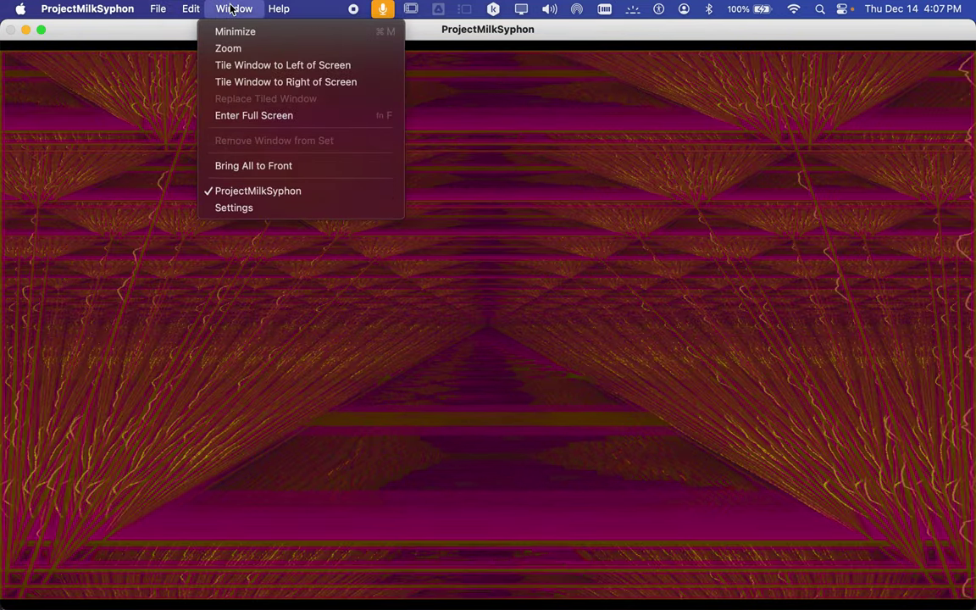
click(248, 208)
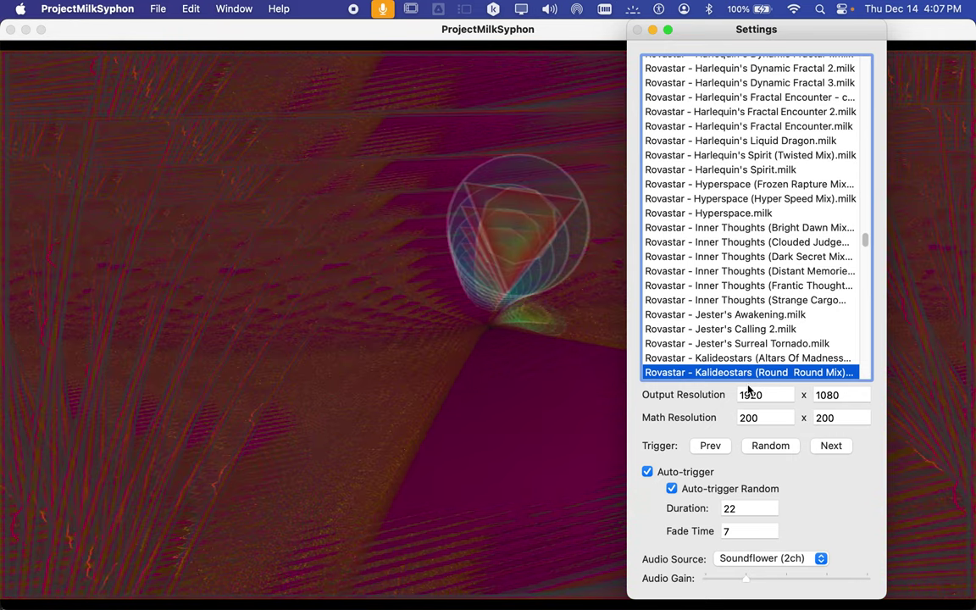
- Preview the Rovastar presets "Kalideostars (Altars Of Madness...)" and "Parallel Universe.milk"
click(742, 357)
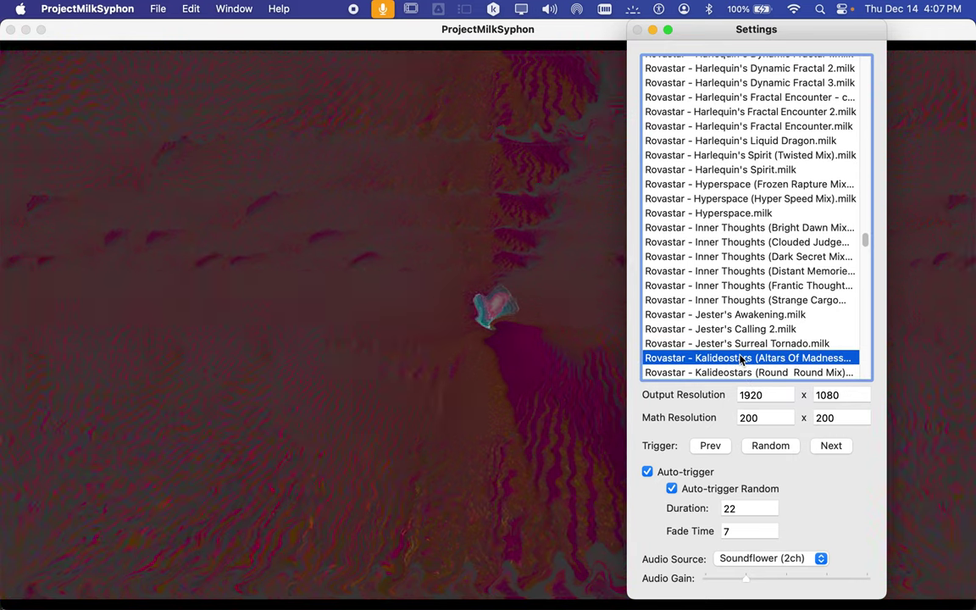
scroll(740, 359, down, 10)
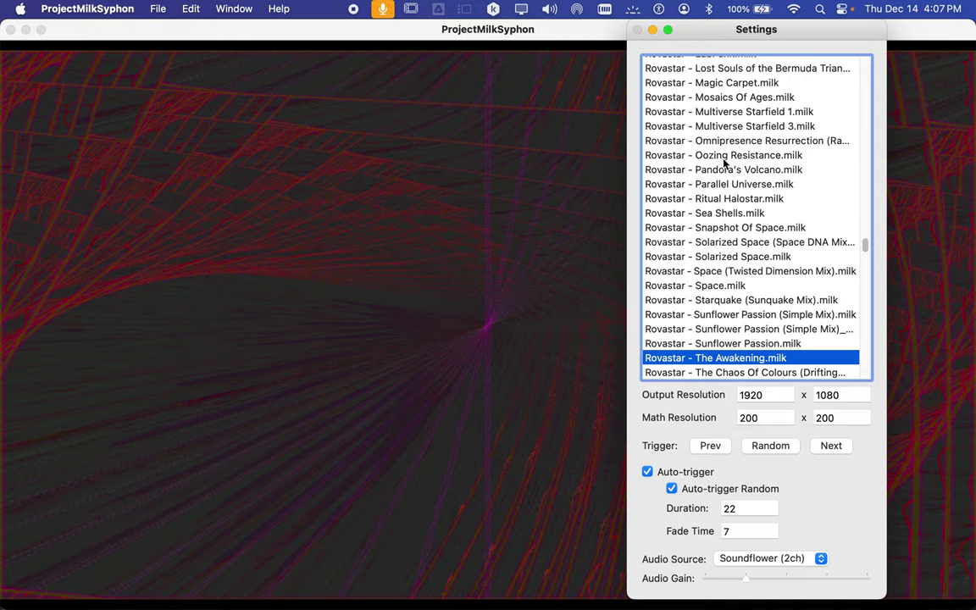
click(725, 185)
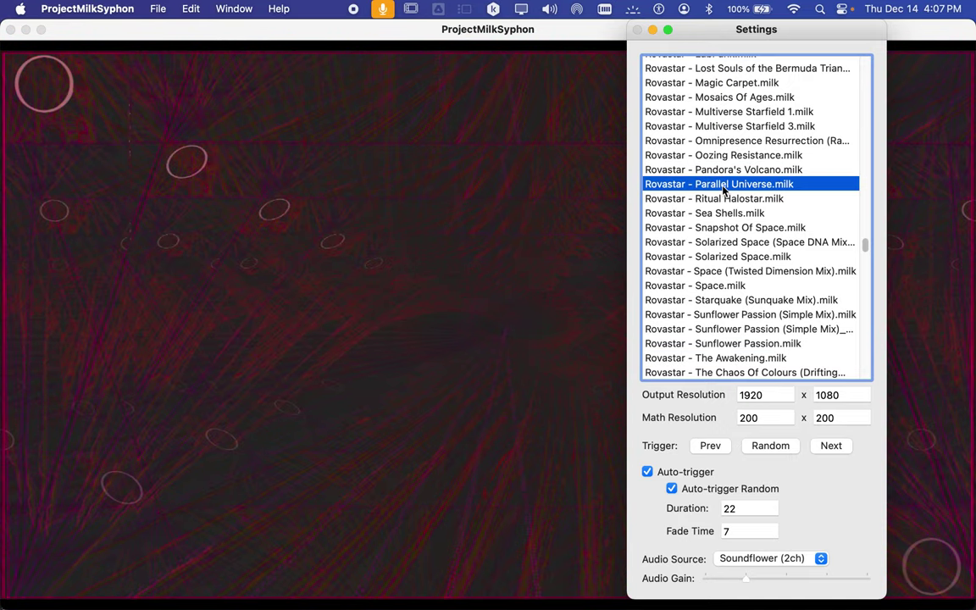
- Move the Settings window aside to uncover more of the visuals, and preview Rovastar's "Ritual Halostar" and "Magic Carpet" presets
drag(722, 29, 869, 28)
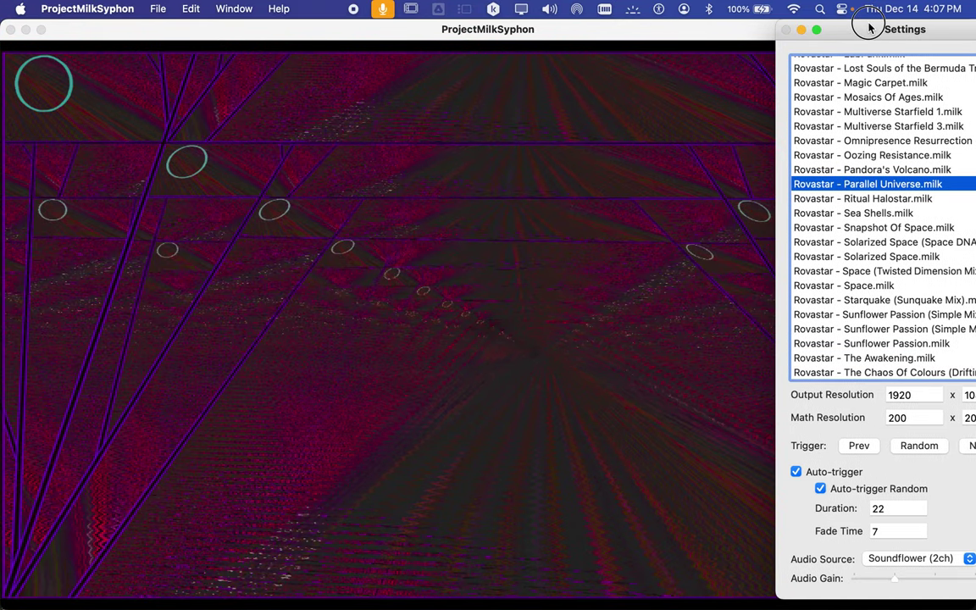
click(878, 199)
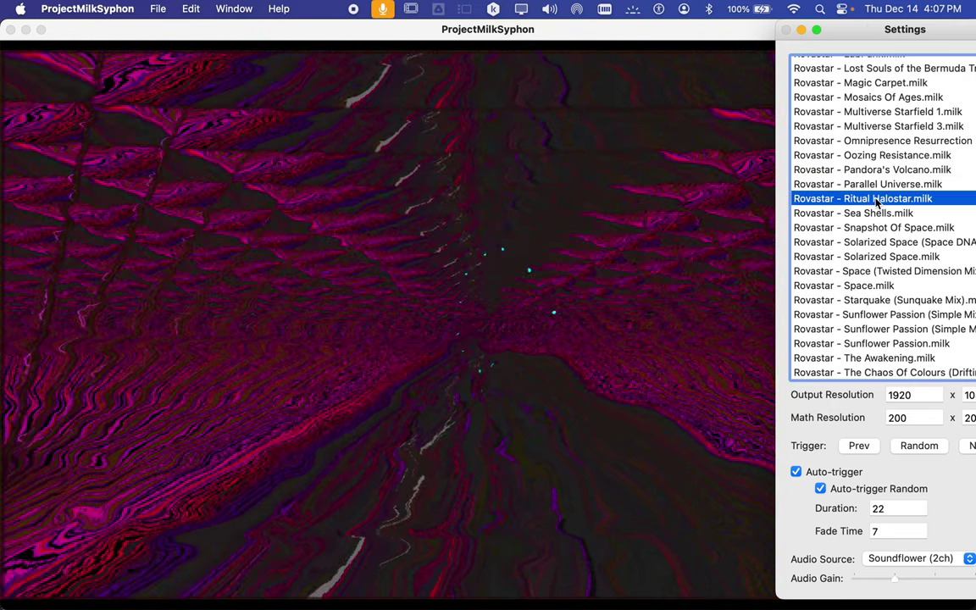
click(886, 84)
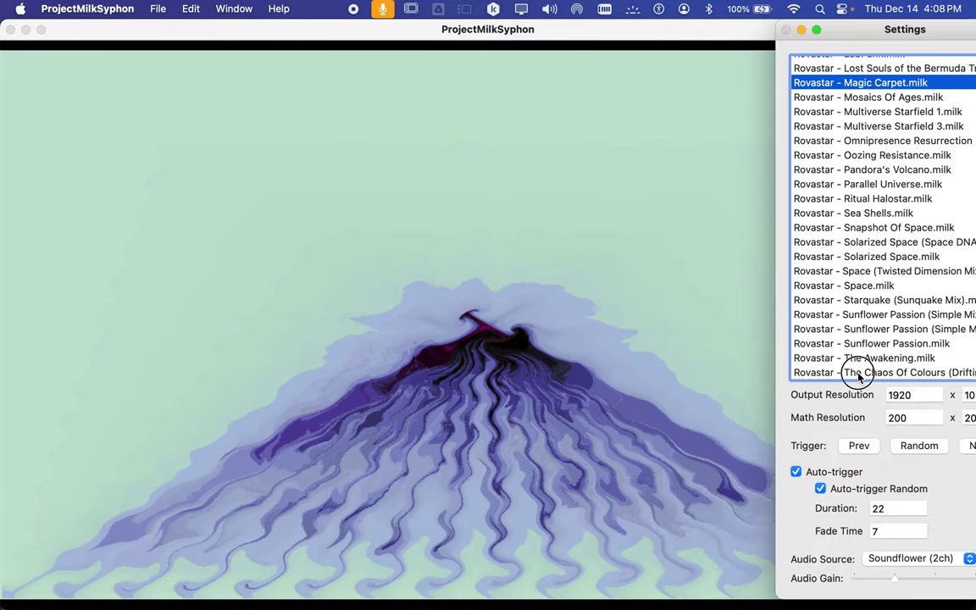
- Preview the first listed "Rovastar - The Chaos Of Colours" variant and the "Rovastar - twisted bytes.milk" preset
click(854, 373)
scroll(852, 270, down, 1)
scroll(852, 269, down, 10)
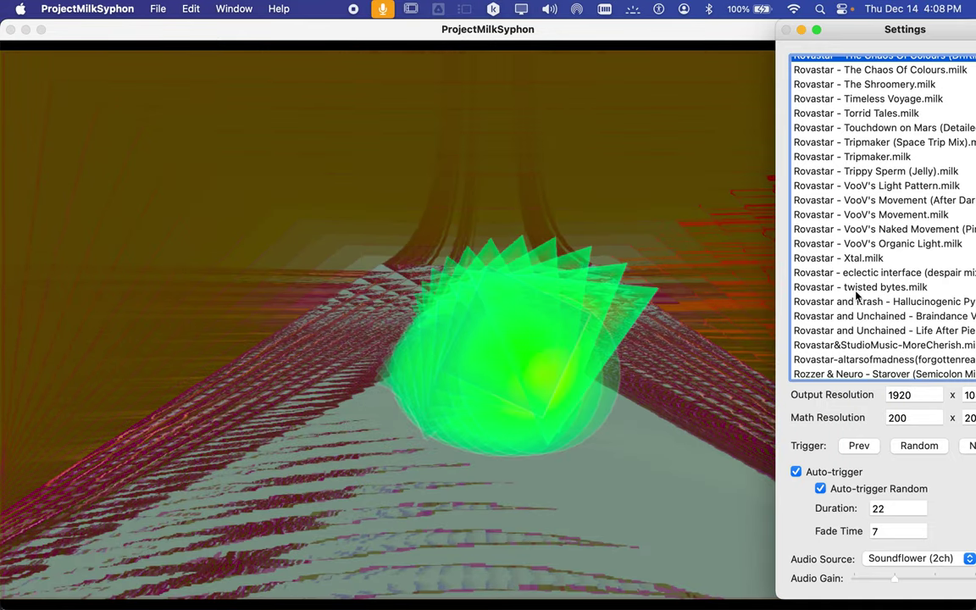
click(856, 289)
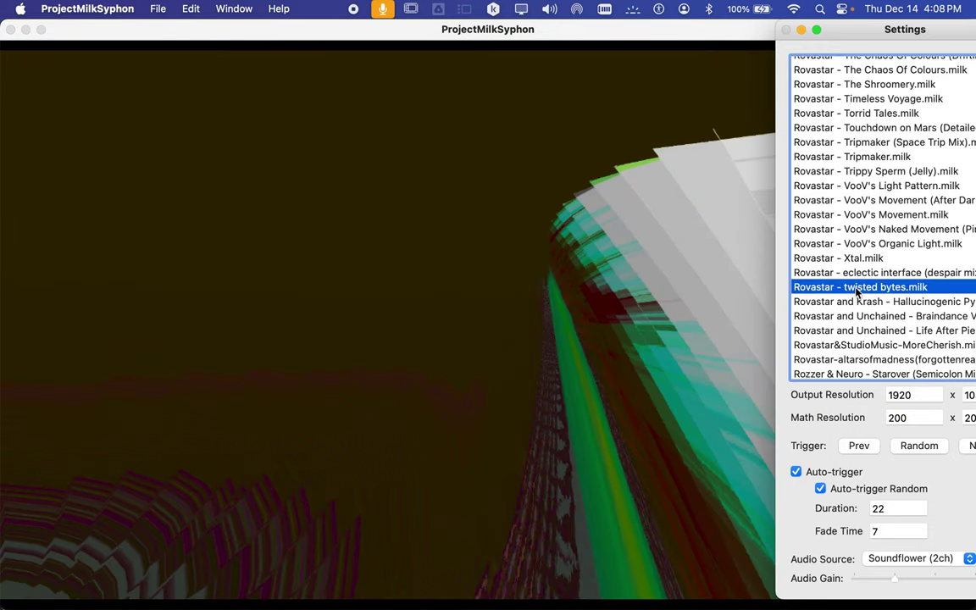
- Try several Stahlregen presets further down the list, ending on "Stahlregen & AdamFX + flexi + Geiss"
scroll(866, 366, down, 10)
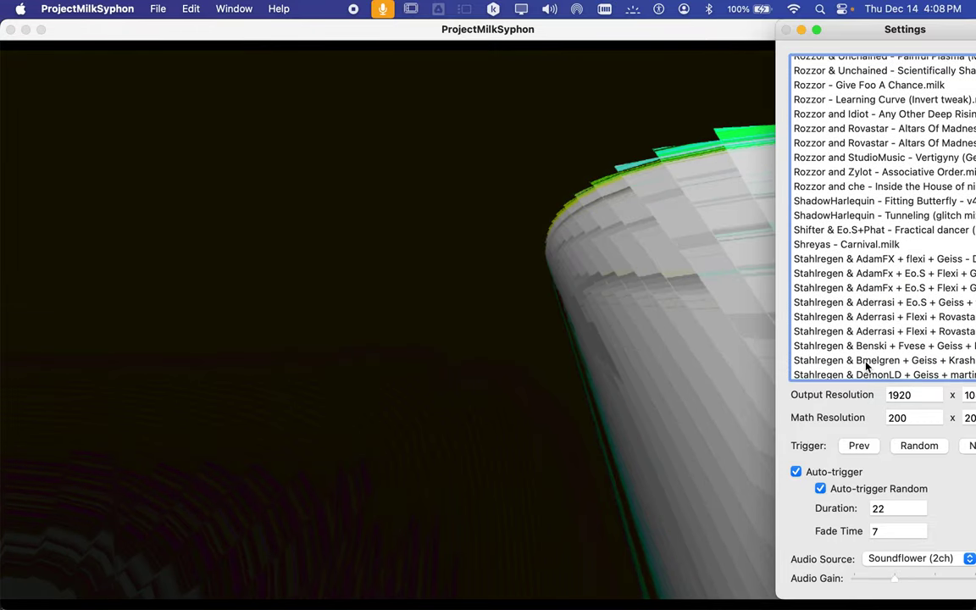
click(867, 303)
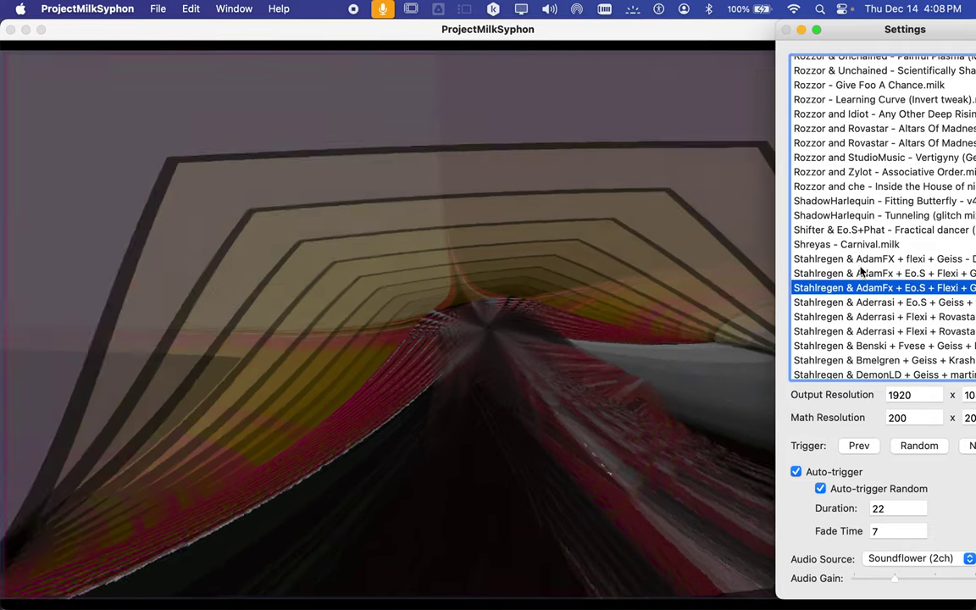
click(860, 273)
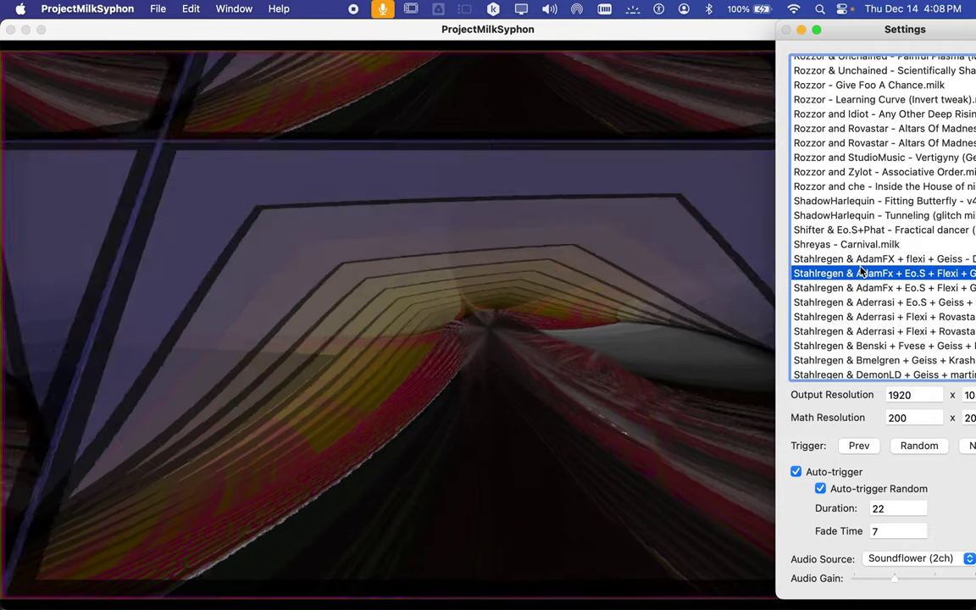
click(858, 259)
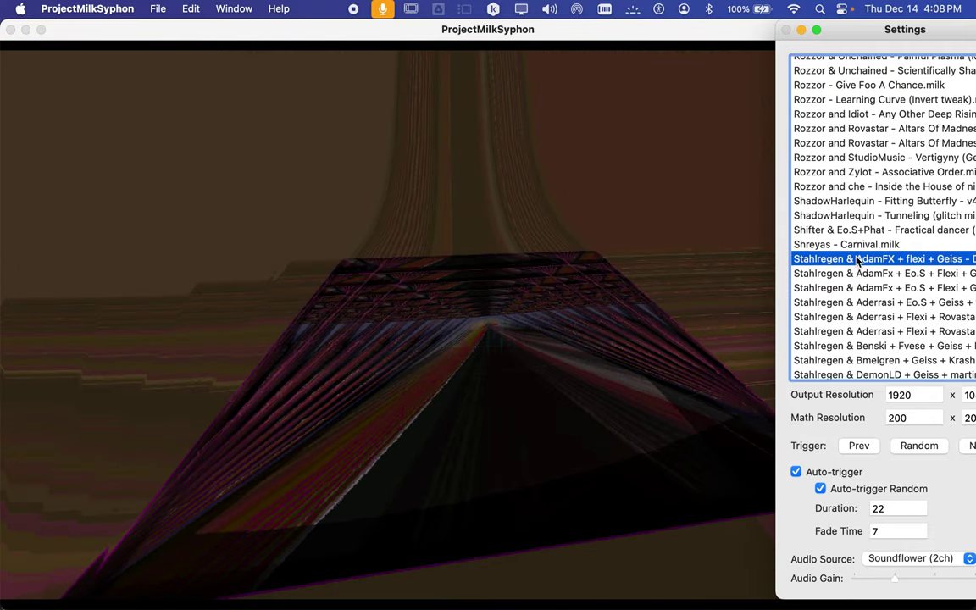
- Pick "ShadowHarlequin - Fitting Butterfly" and step back through the preceding presets to "Rozzor and StudioMusic - Vertigyny"
click(850, 201)
key(Up)
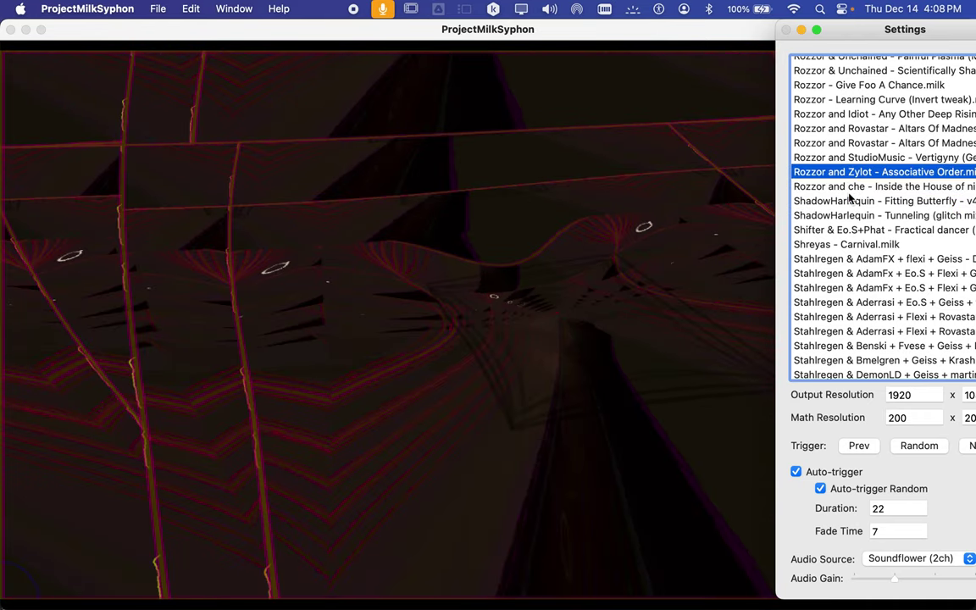
key(Up)
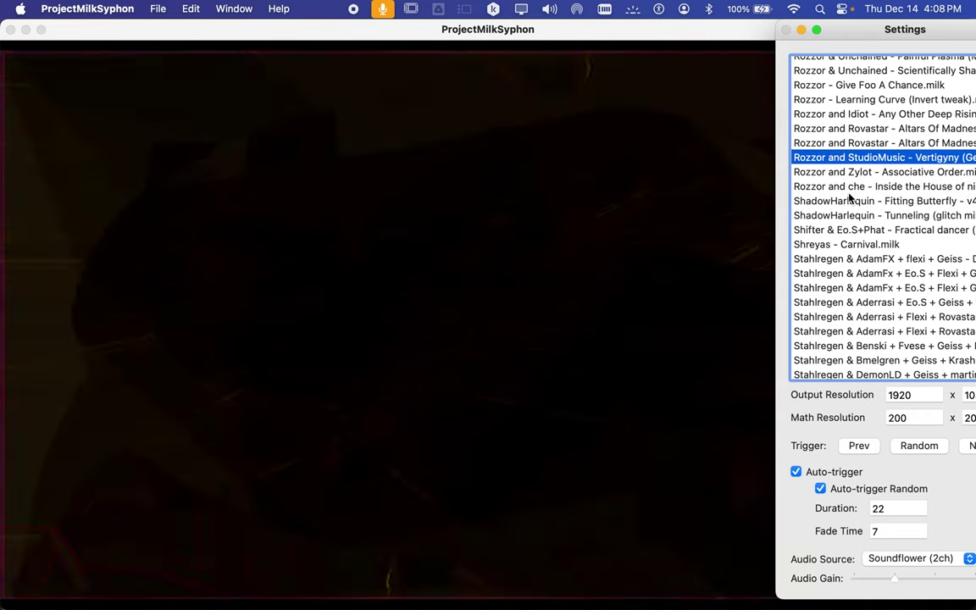
- Move the Settings window further aside and preview both "Rozzor and Rovastar - Altars Of Madness" variants and the "Rozzor and Idiot" preset
key(Up)
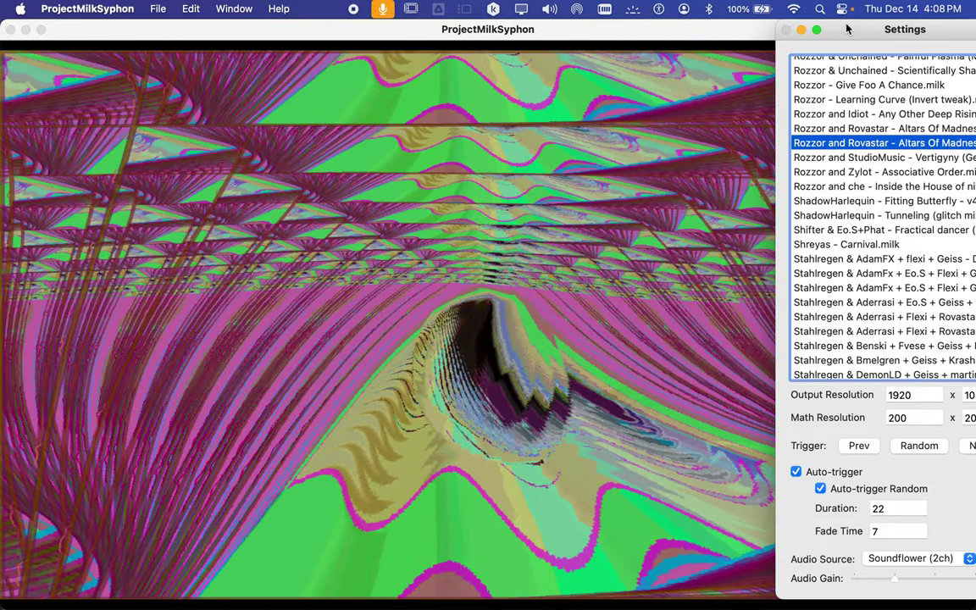
drag(847, 29, 974, 35)
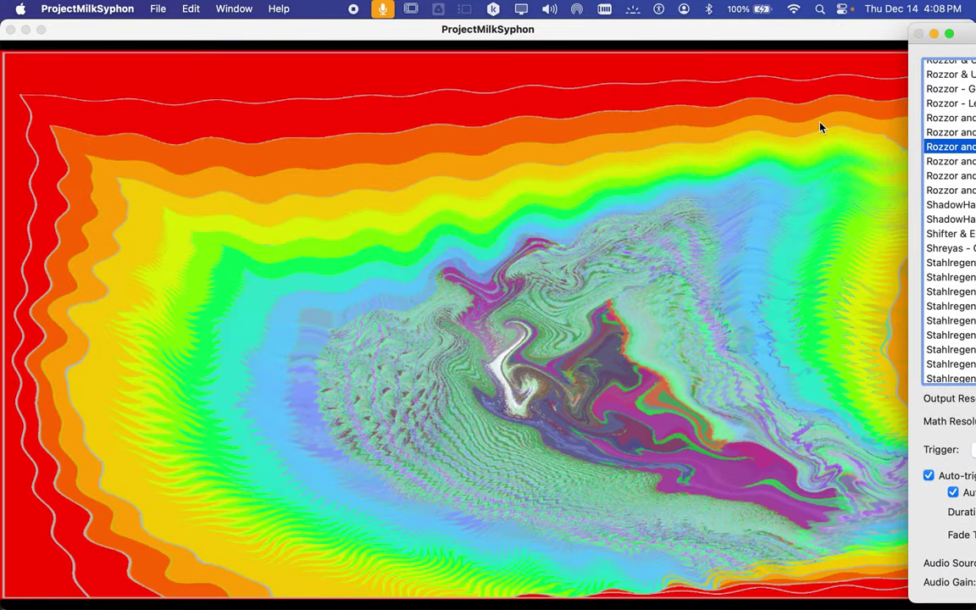
key(Up)
key(Up)
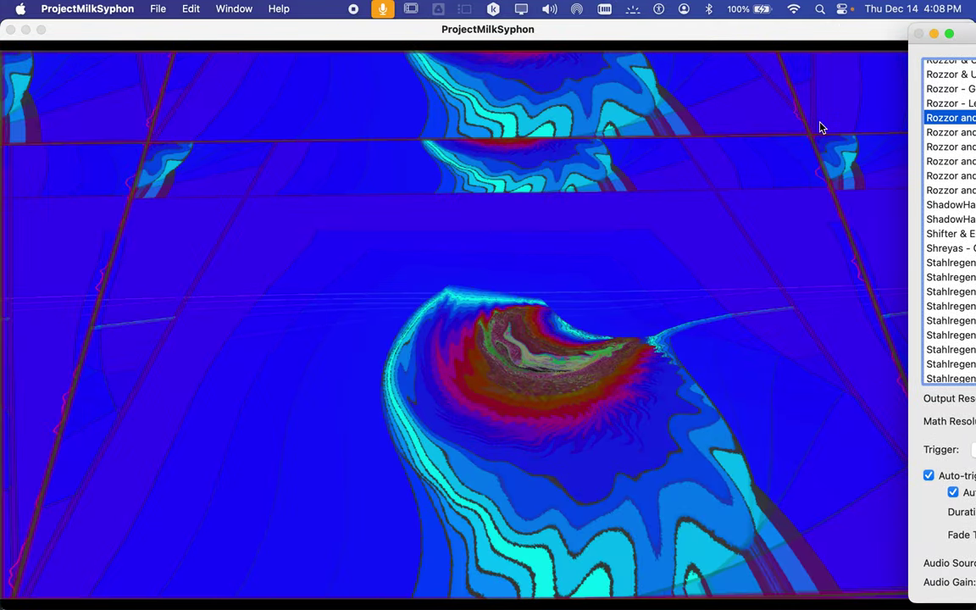
key(Down)
key(Down)
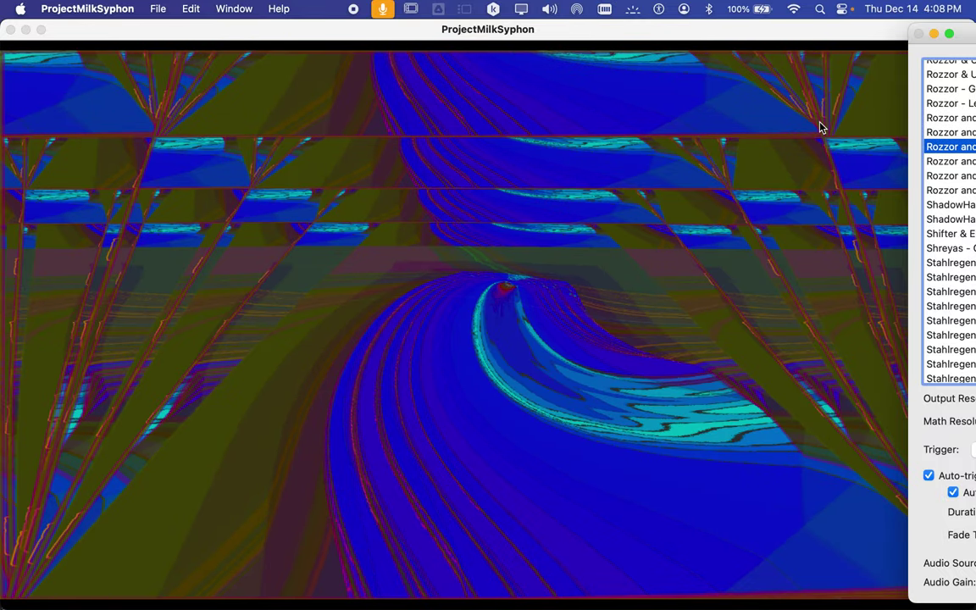
key(Up)
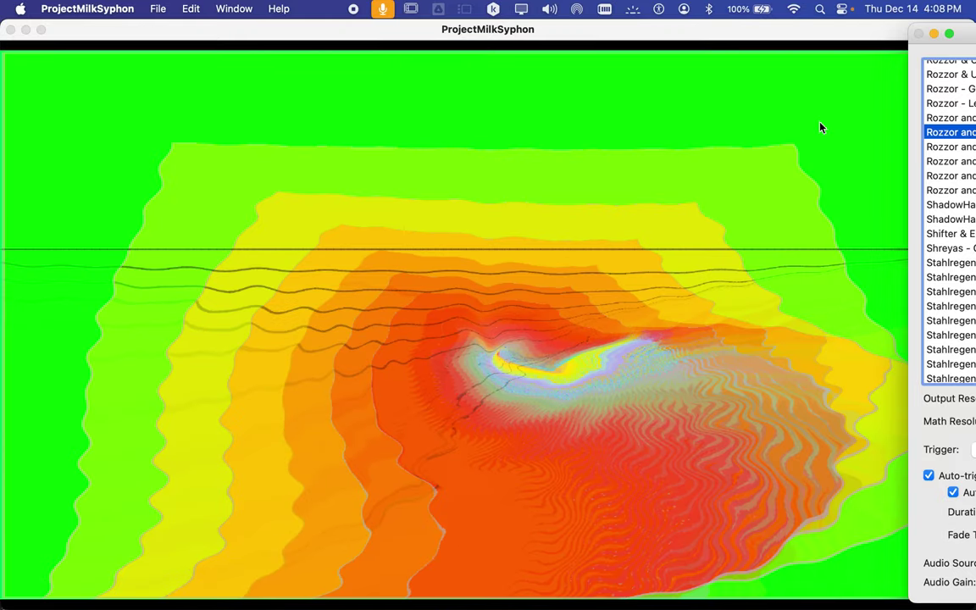
- Step back past "Rozzor - Learning Curve" and "Rozzor - Give Foo A Chance" through the "Rozzor & Unchained" presets to the first "Rozzor & S" entry
key(Up)
key(Up)
key(Up)
key(Up)
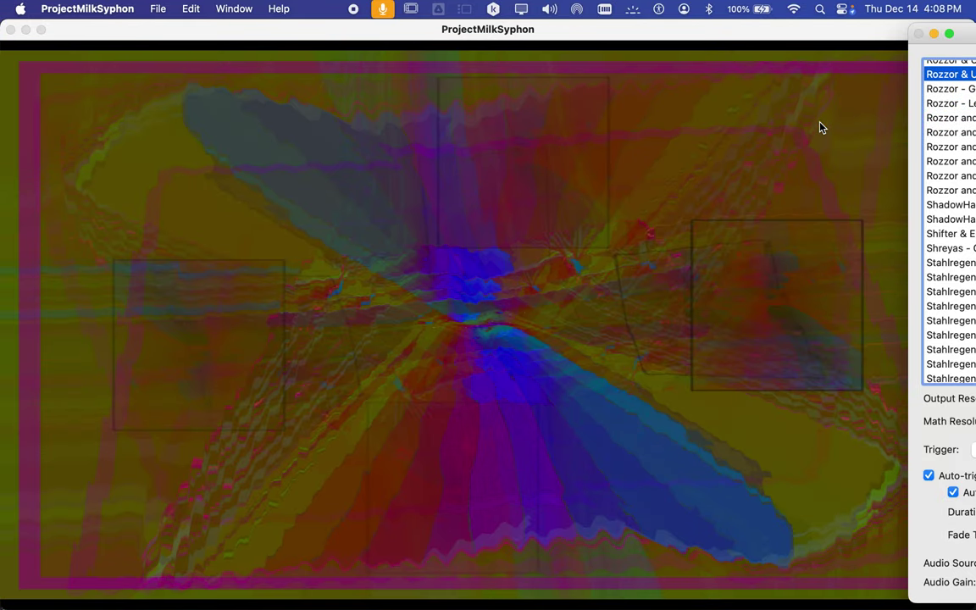
key(Up)
key(Up)
key(Up)
key(Up)
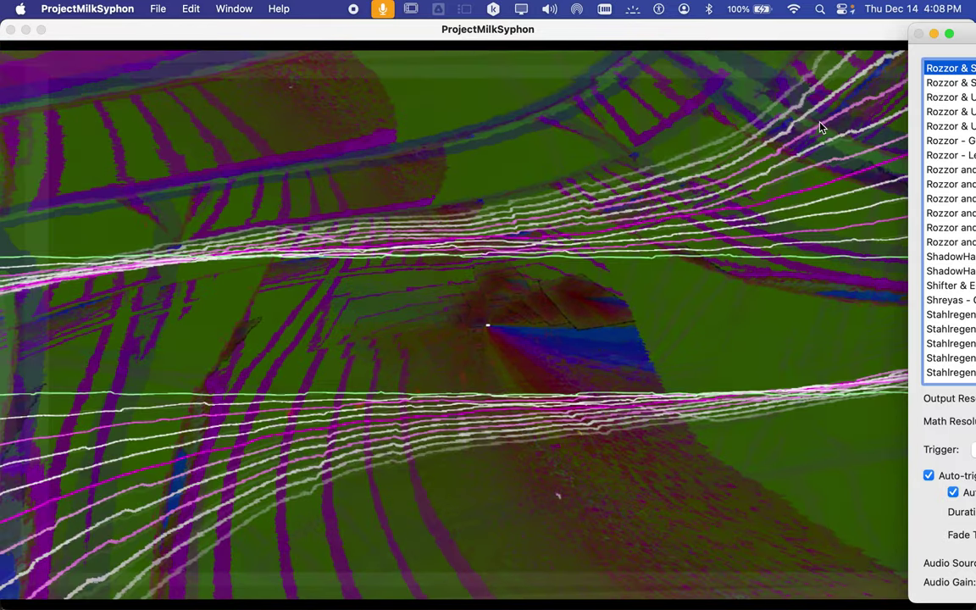
- Keep previewing preceding presets through the "Rozzor & R", "Rozzor & N" and "Rozzor & K" entries to the "Rozzor & E" group
key(Up)
key(Up)
key(Up)
key(Up)
key(Up)
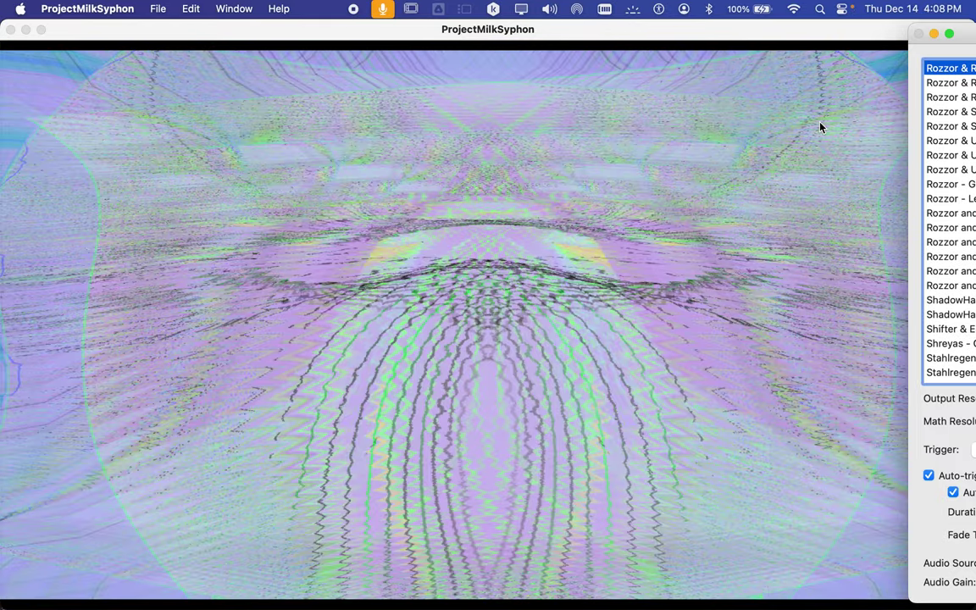
key(Up)
key(Up)
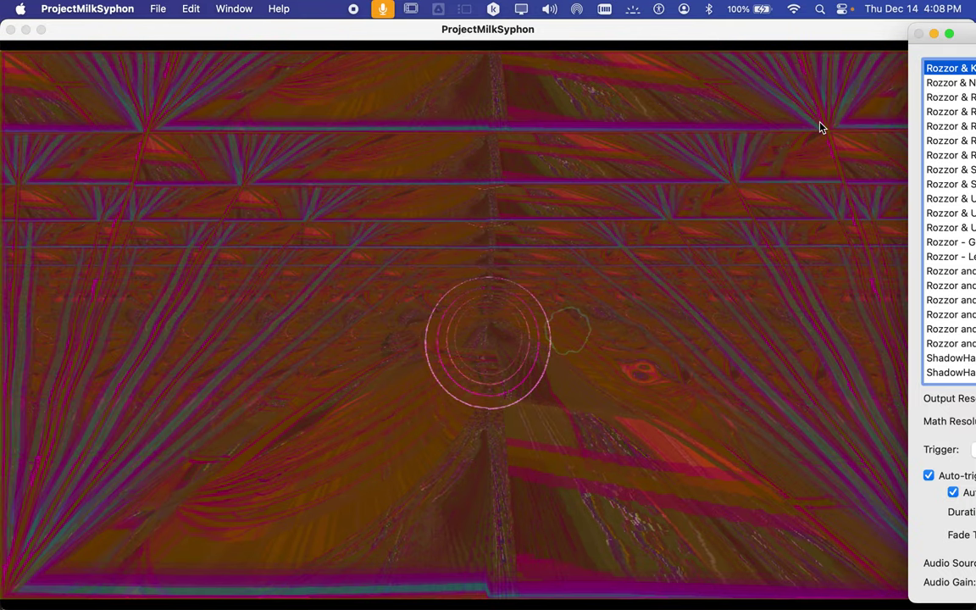
key(Up)
key(Up)
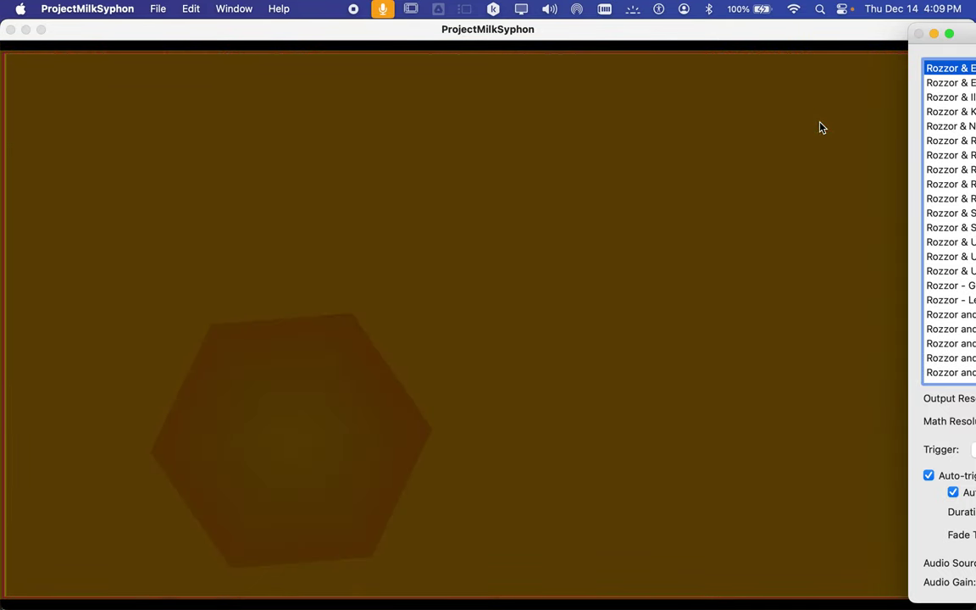
- Preview the remaining presets before the "Rozzor & E" group, passing the "Rozzer &" entries and ending on the "Rovastar&S" preset
key(Up)
key(Up)
key(Up)
key(Up)
key(Up)
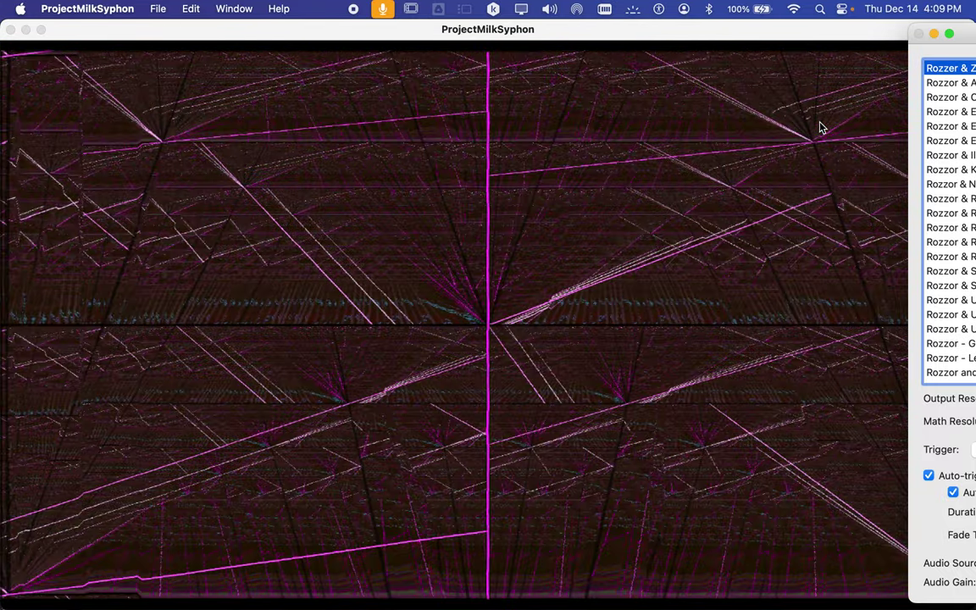
key(Up)
key(Up)
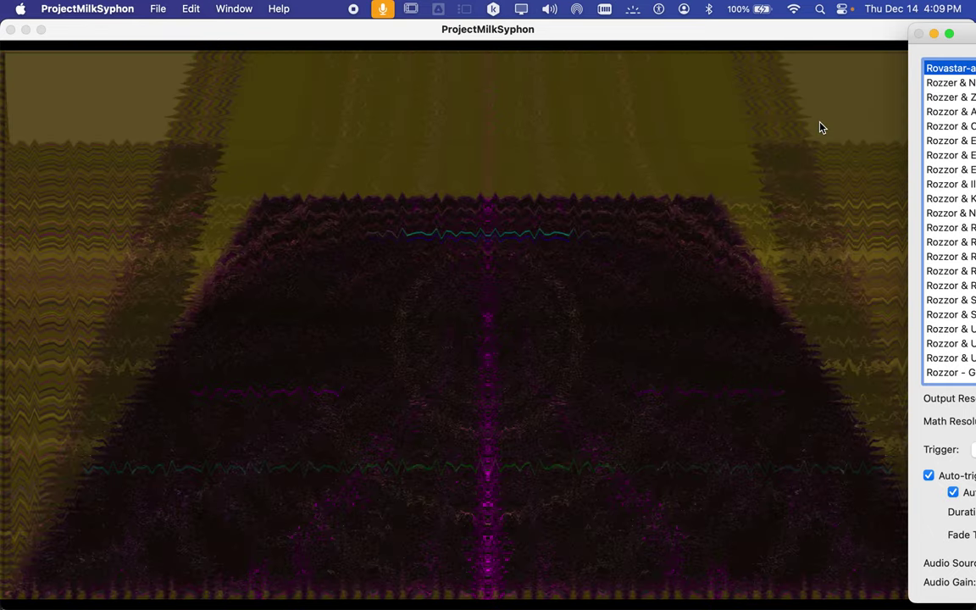
key(Up)
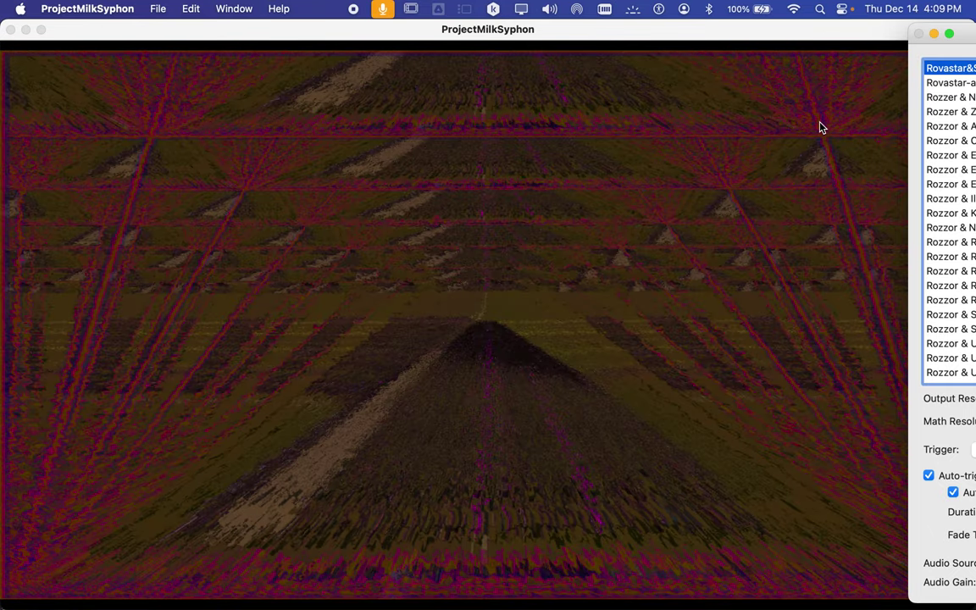
- Switch to the Logic Pro project and view its Mixer, its track regions, and the score of all tracks
click(63, 7)
click(83, 167)
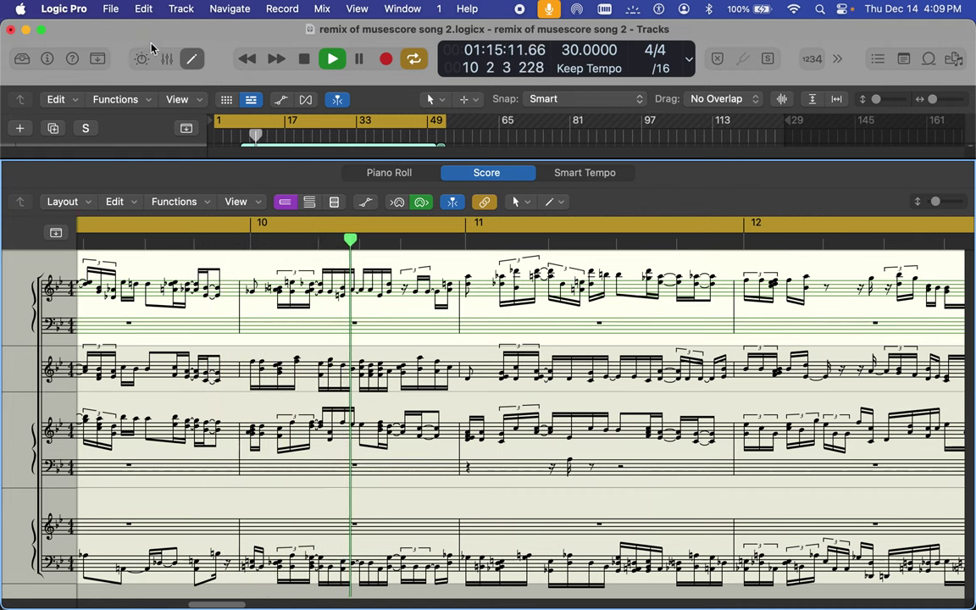
click(168, 61)
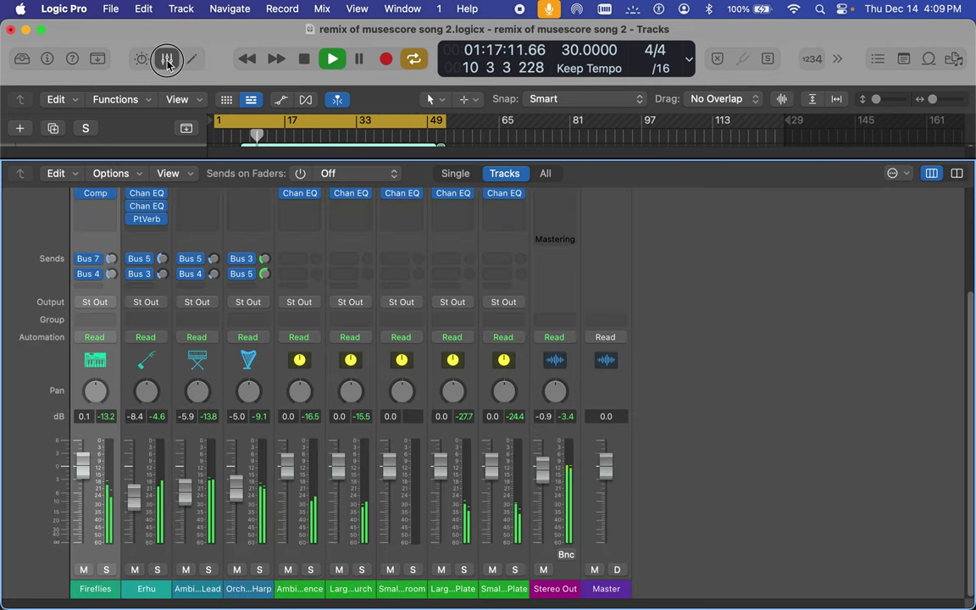
click(168, 61)
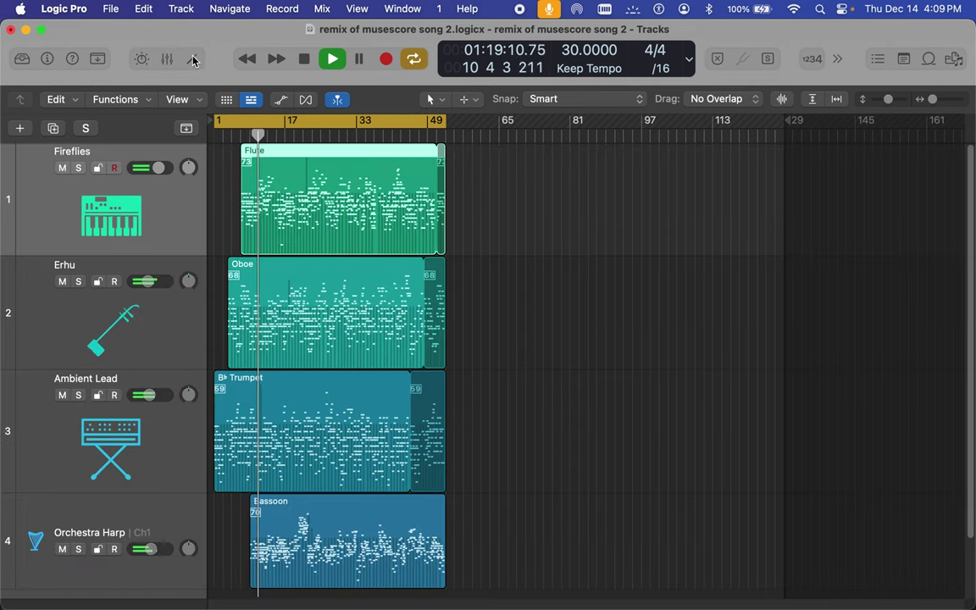
click(193, 61)
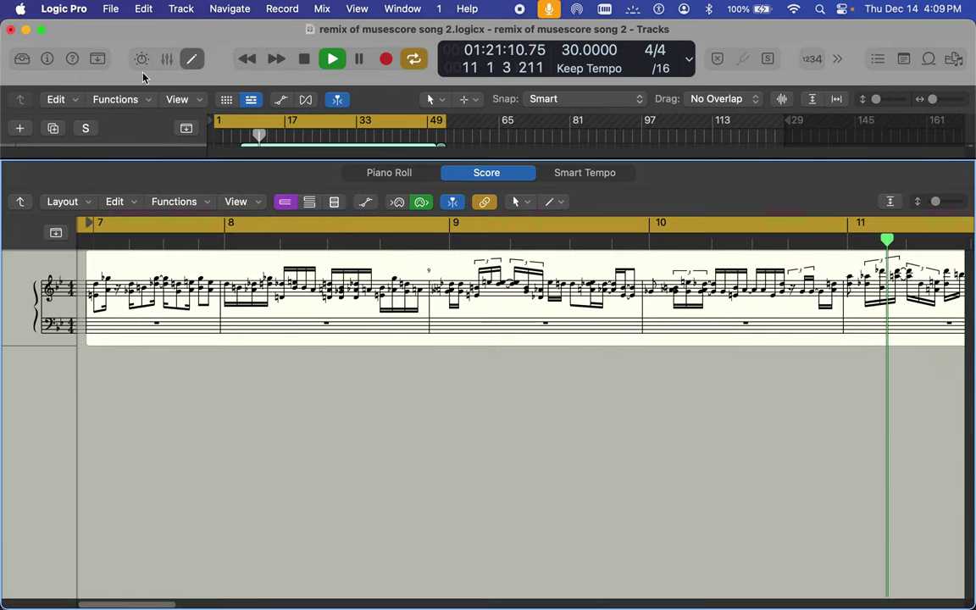
click(21, 202)
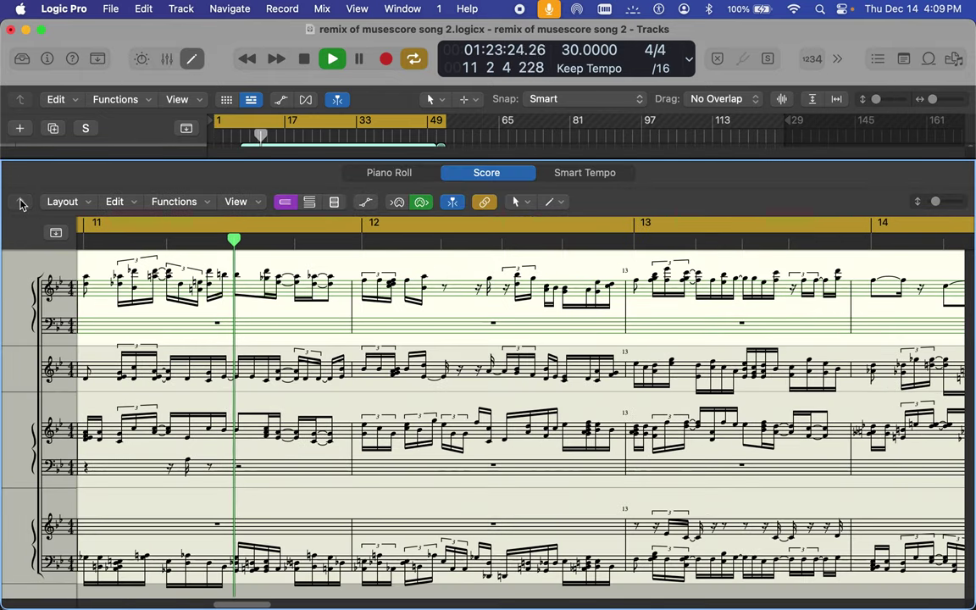
- Try the Granular Vox pad on the Fireflies track from the sound Library, and settle on the Hexagon Space patch
click(21, 59)
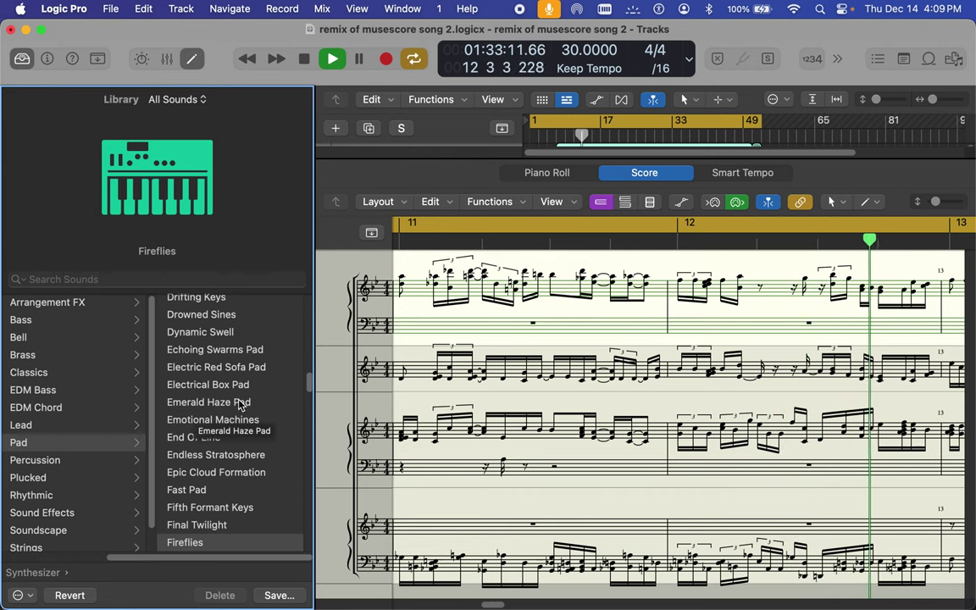
scroll(237, 414, down, 4)
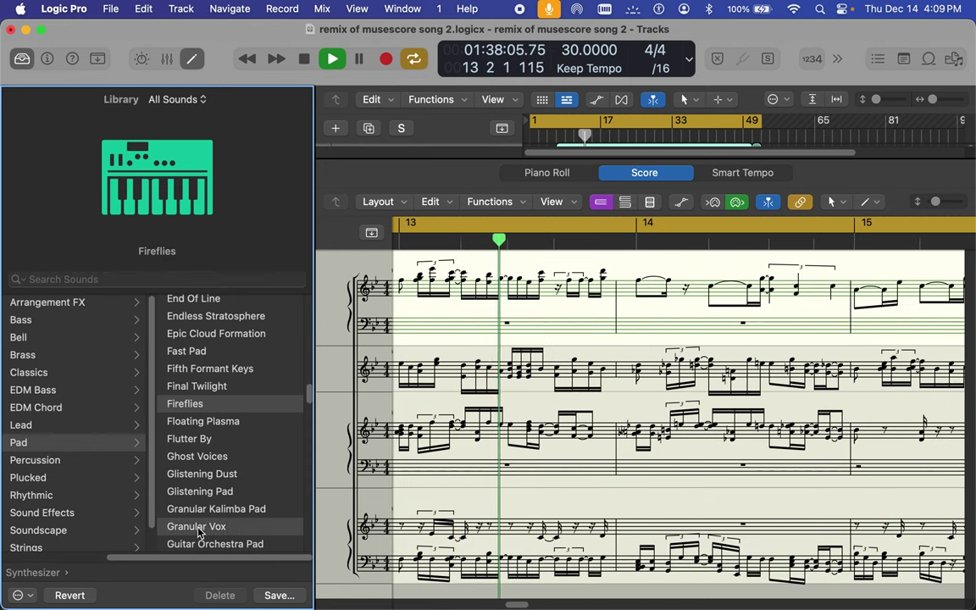
click(200, 529)
scroll(212, 509, down, 3)
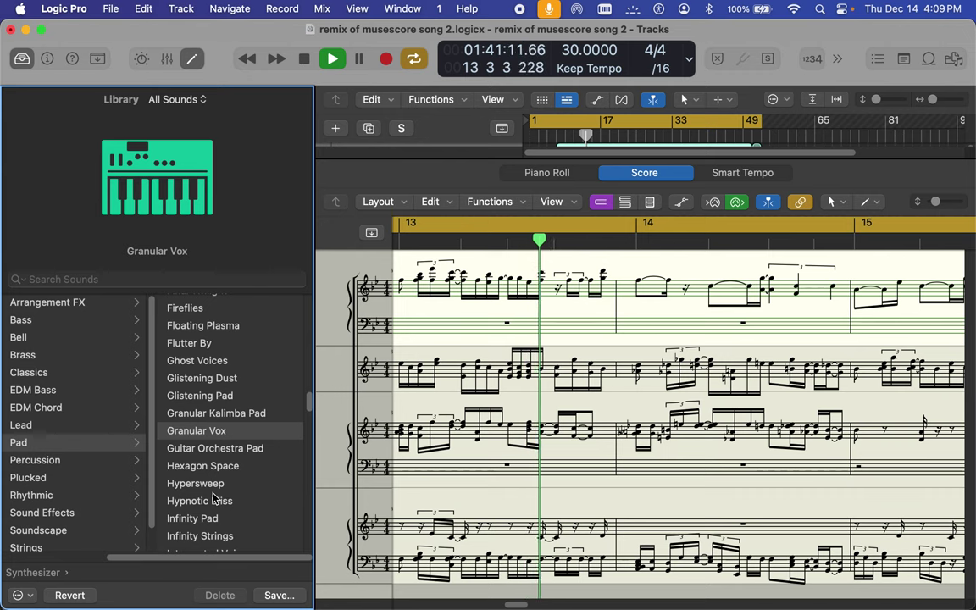
click(208, 471)
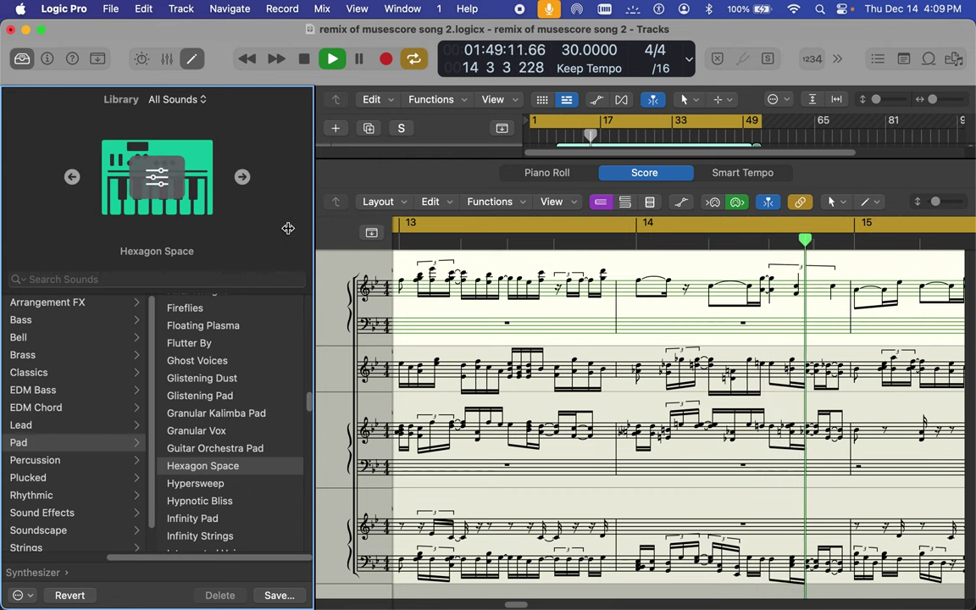
- Show the inspector's channel strips and close the score editor to uncover the full track list
click(47, 58)
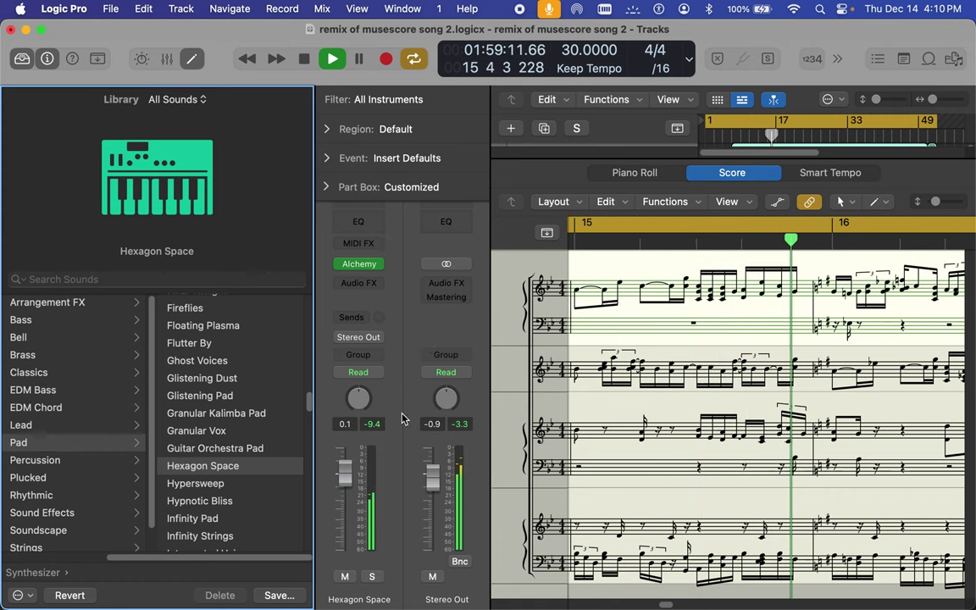
click(191, 59)
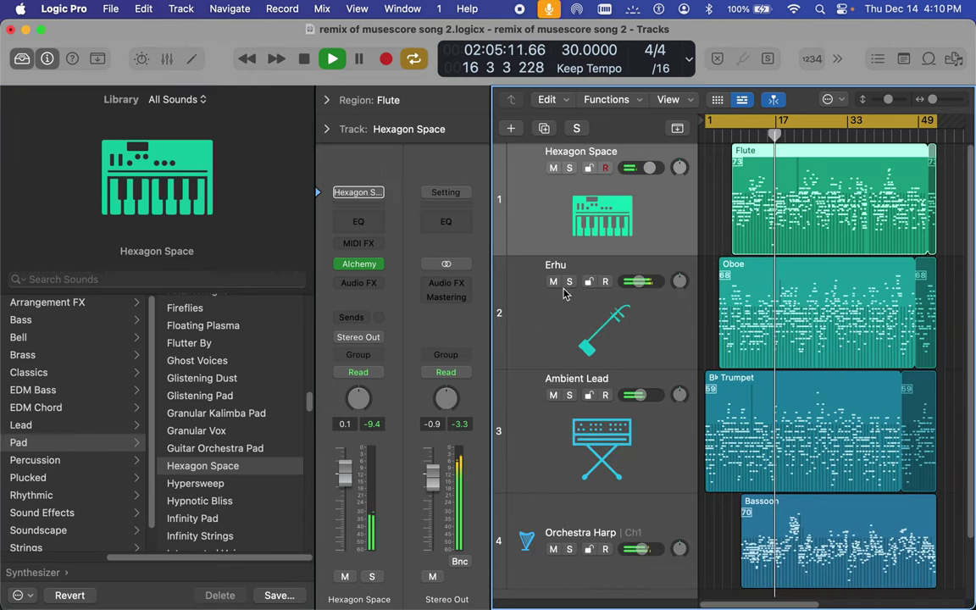
- Replace the Erhu track's sound with the Synthesizer pad Floating Plasma and raise the track's volume to 0.2 dB
click(560, 310)
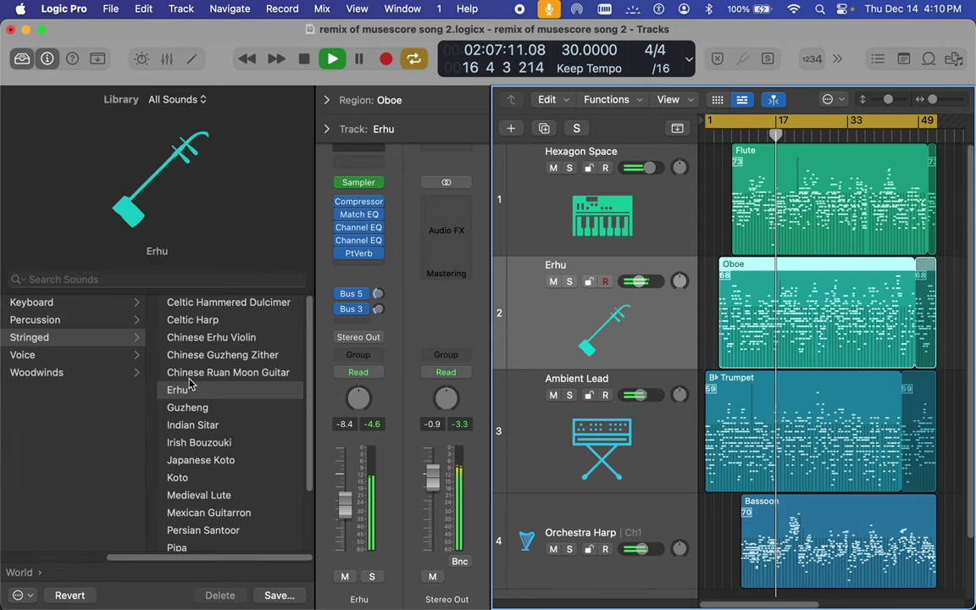
scroll(55, 386, left, 5)
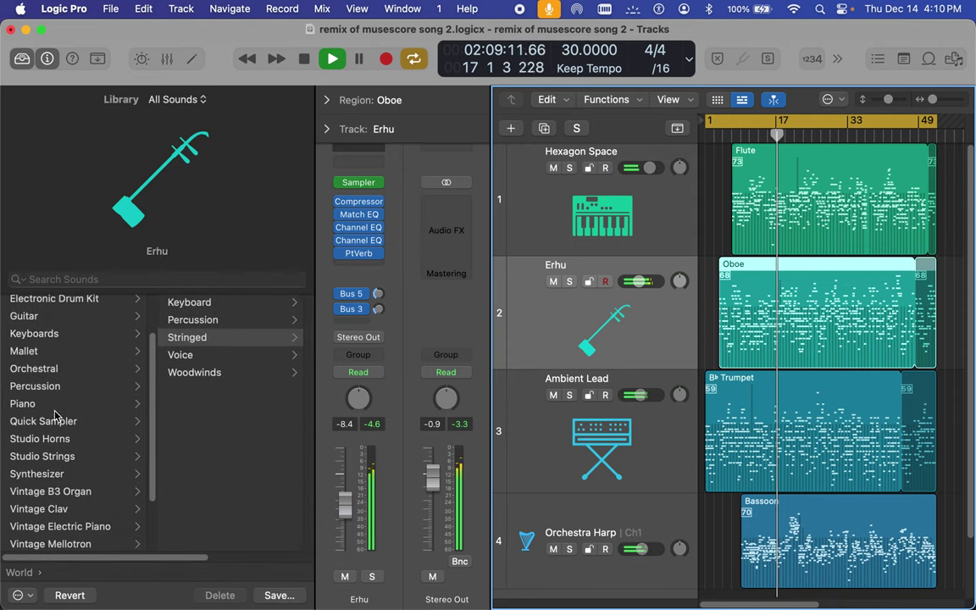
click(45, 481)
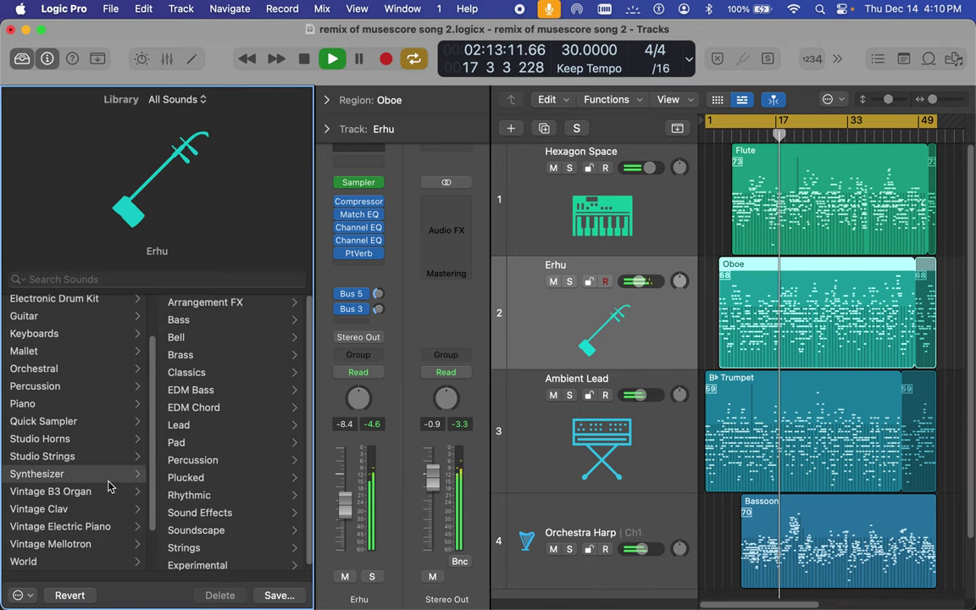
click(176, 445)
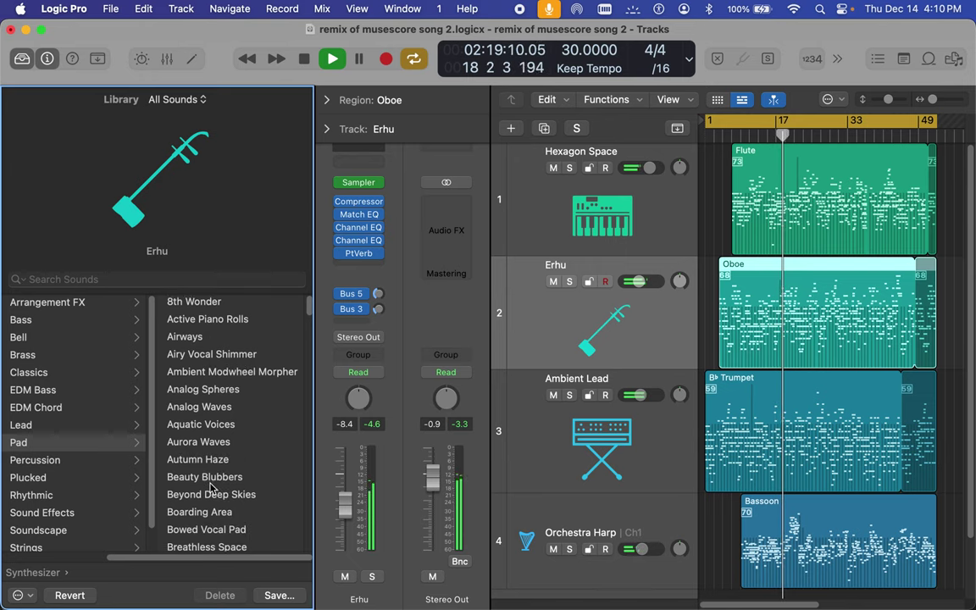
scroll(212, 475, down, 10)
scroll(212, 487, down, 8)
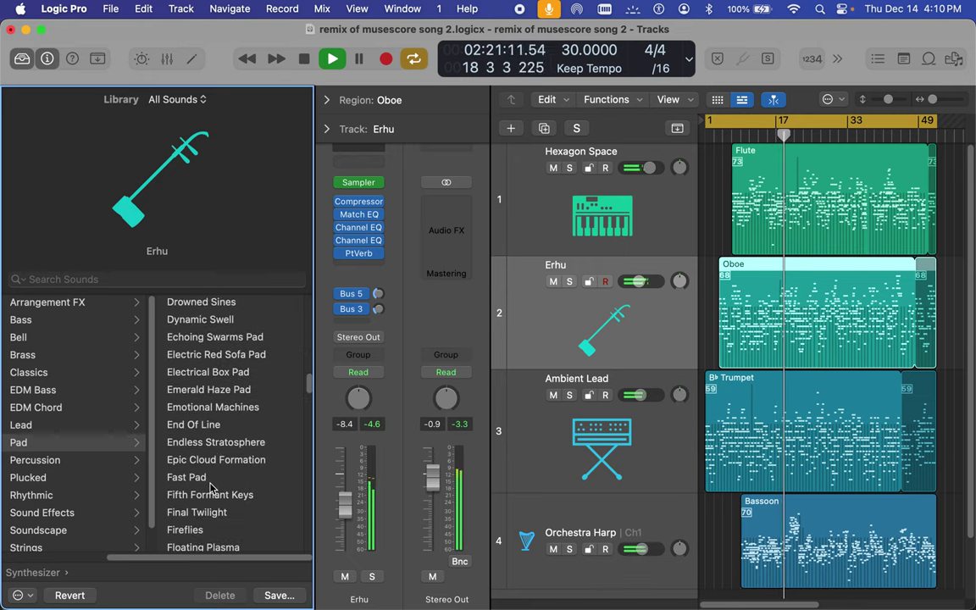
scroll(212, 488, down, 1)
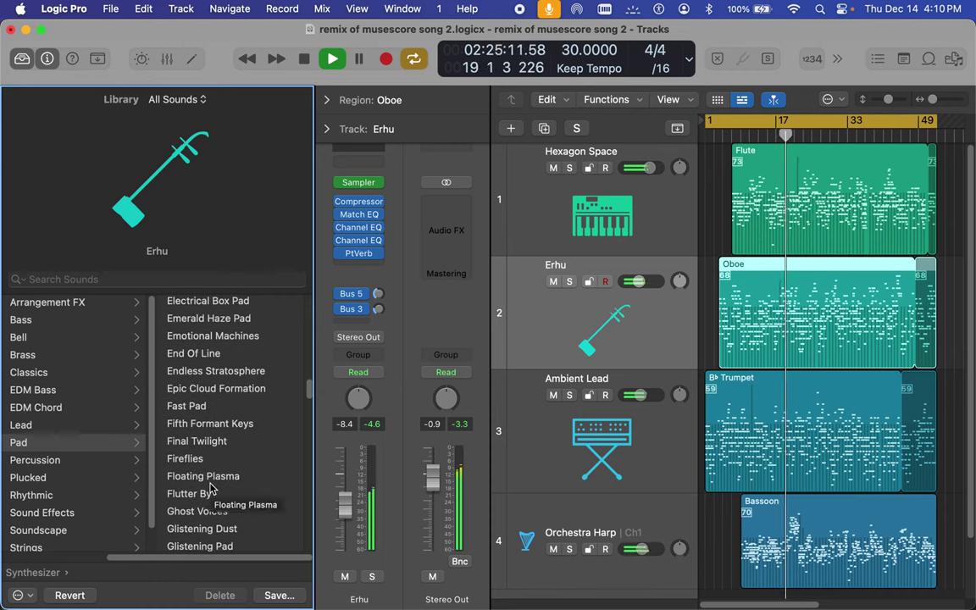
scroll(212, 489, down, 5)
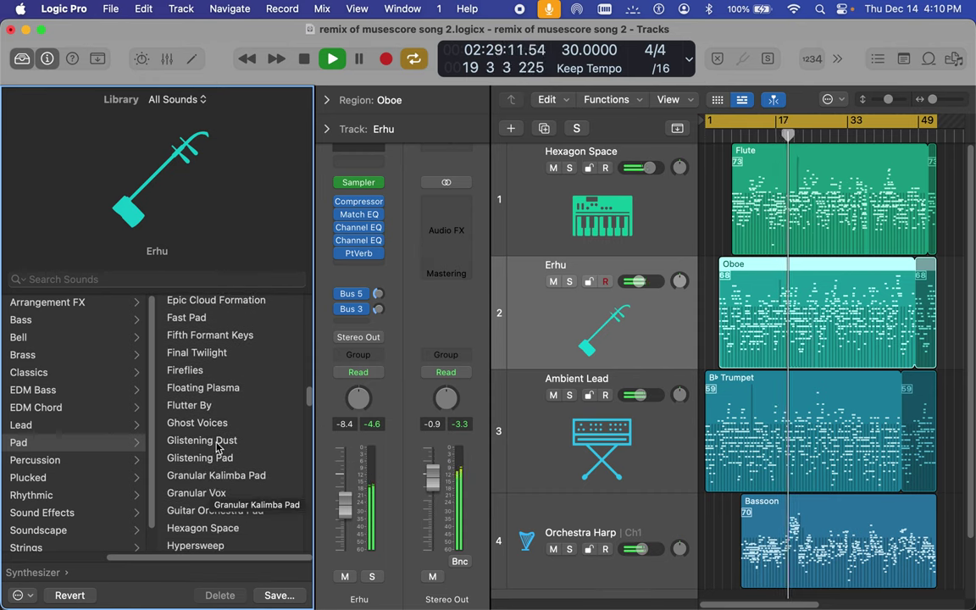
click(216, 388)
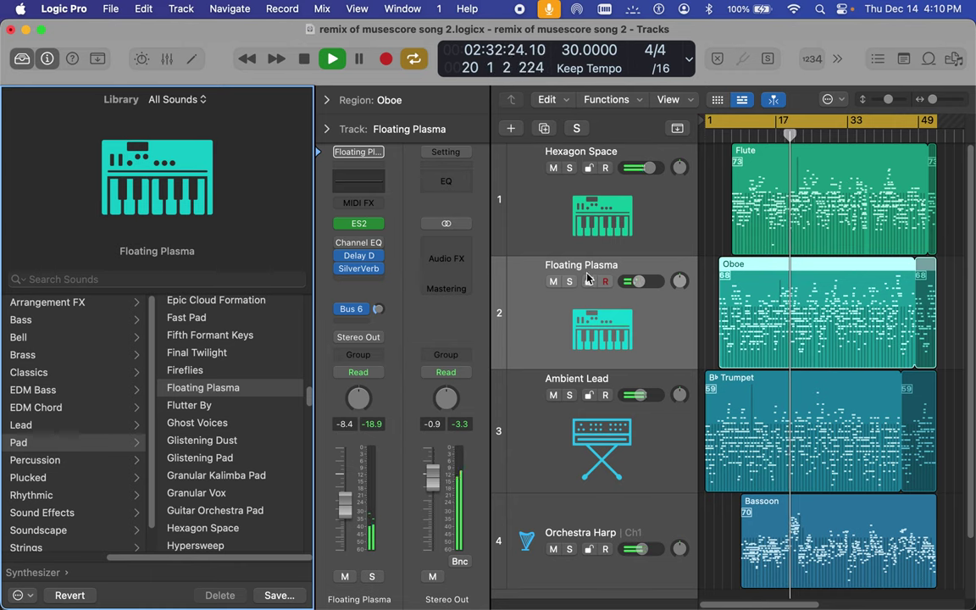
click(640, 281)
drag(640, 281, 695, 290)
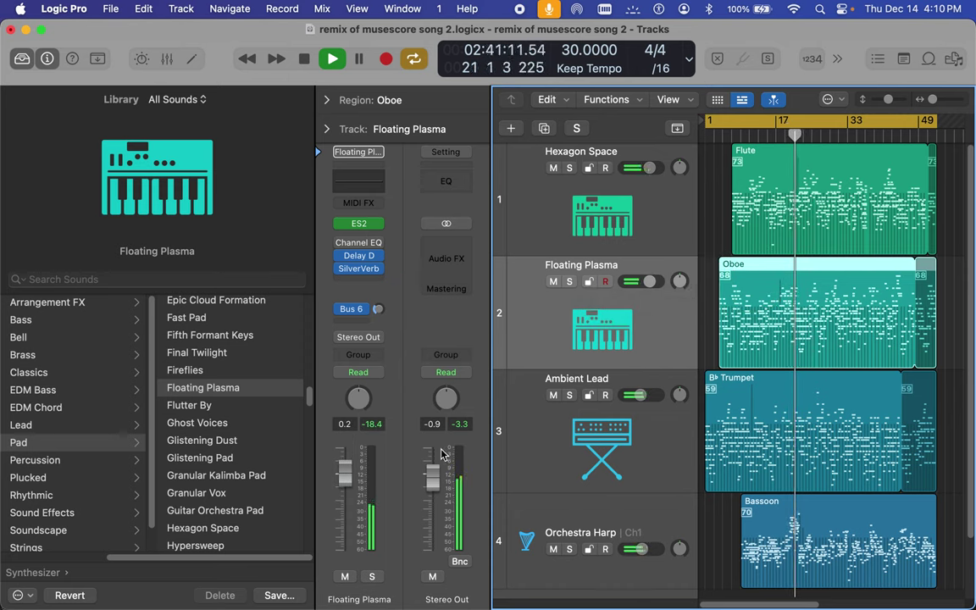
- Replace the Ambient Lead track's sound with the Synthesizer sound effect Echolocation
click(543, 442)
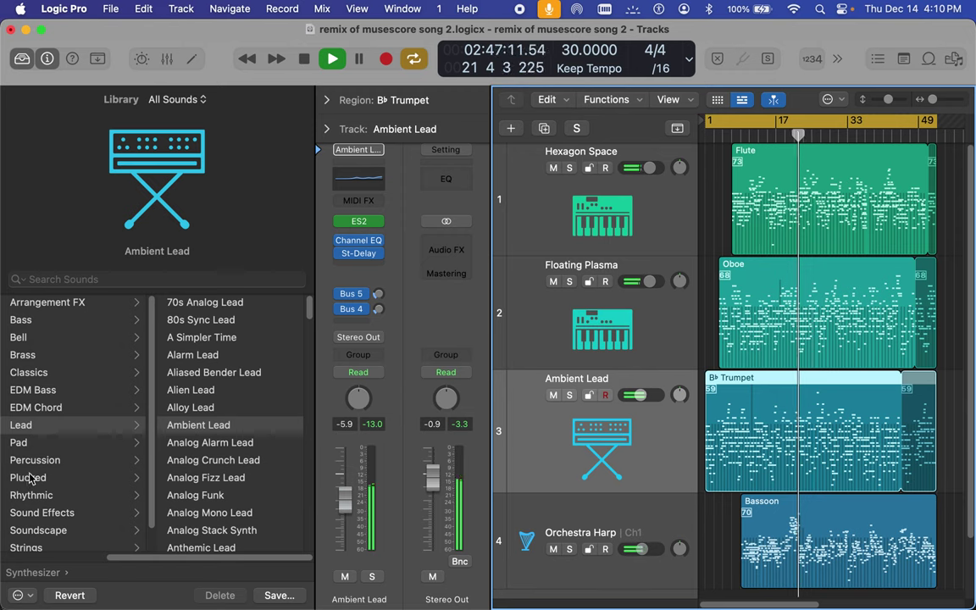
click(50, 514)
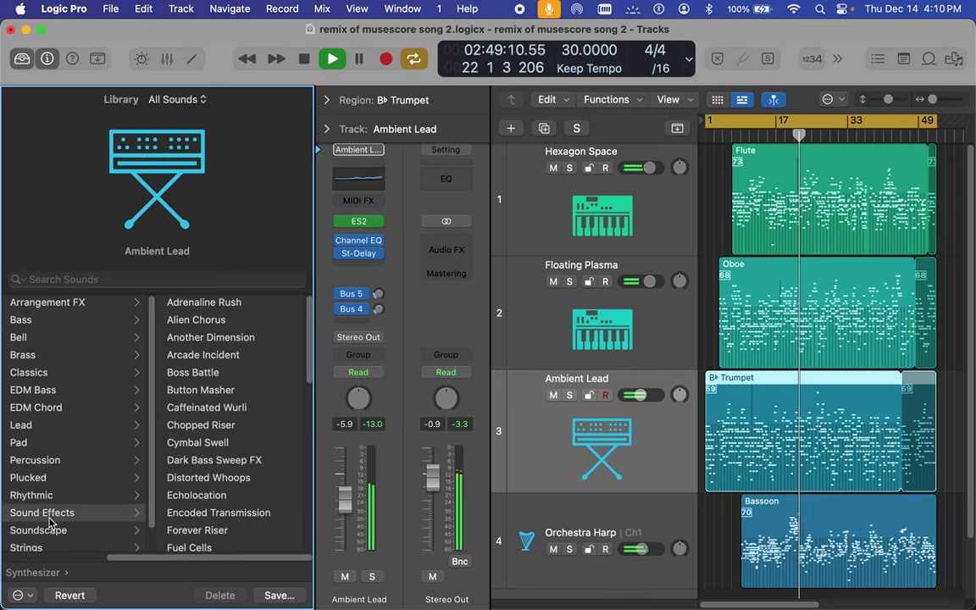
click(197, 503)
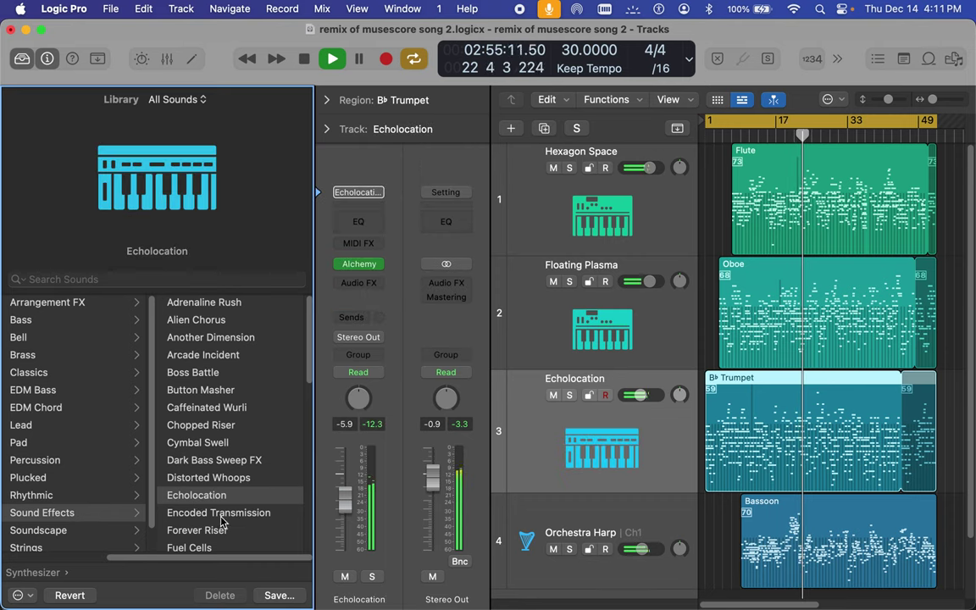
- Switch the third track's patch to the Soundscape sound Aurora Borealis and raise the track's volume to -3.2 dB
click(49, 531)
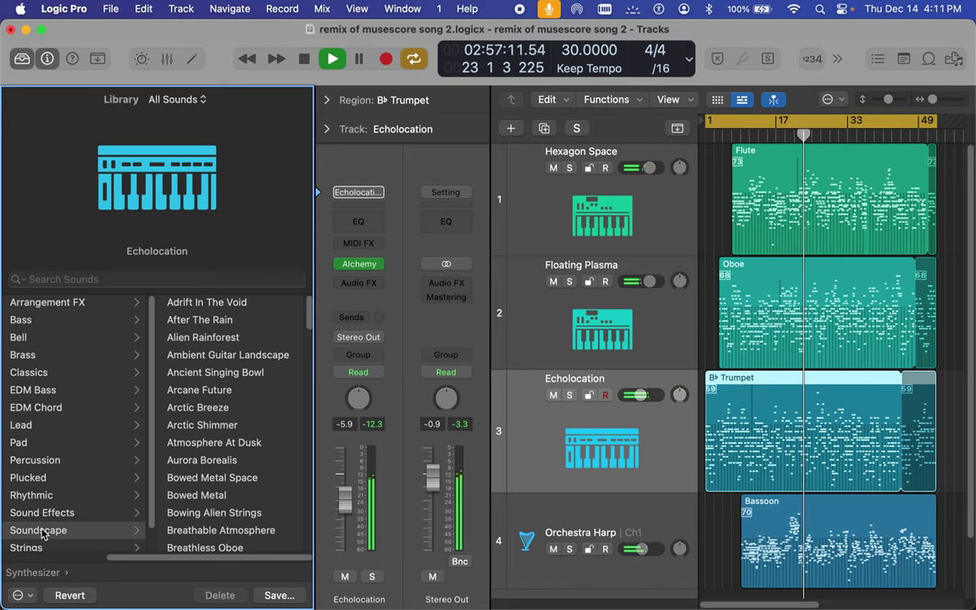
click(210, 462)
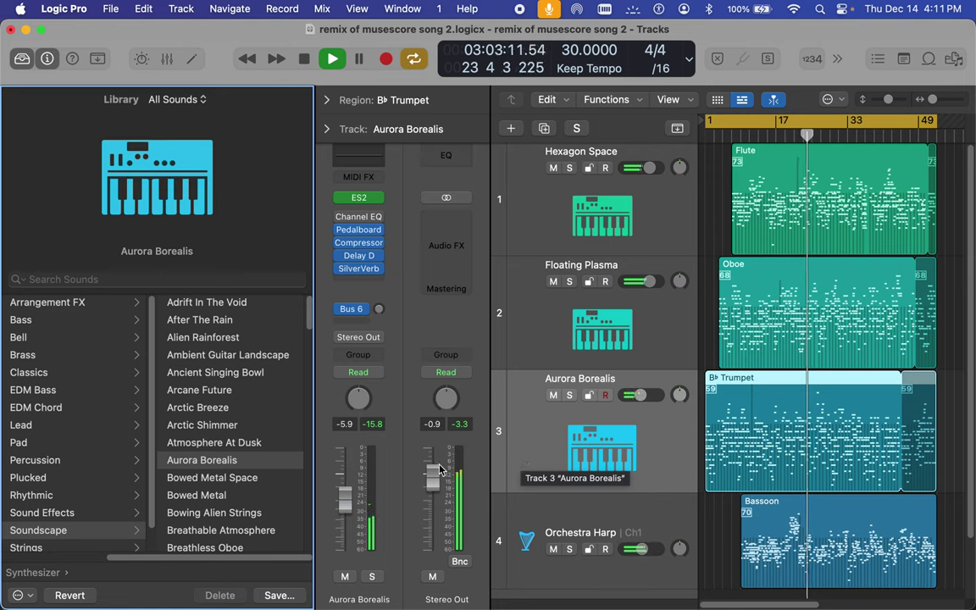
drag(346, 506, 346, 480)
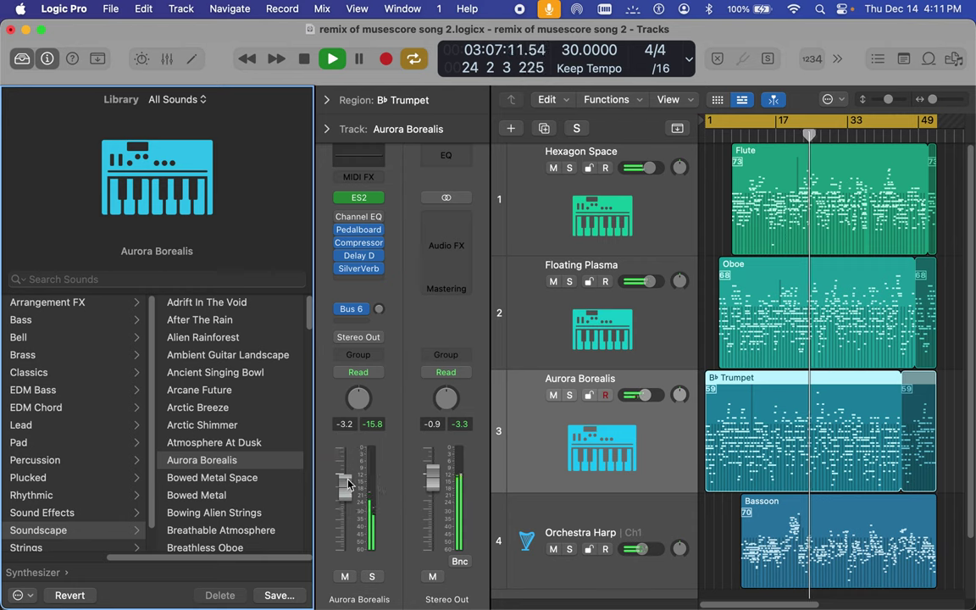
- Add a send to Bus 3 (Large Hall/6.6s Botta Church) on the Aurora Borealis track and raise its Bus 6 and Bus 3 send levels
mouse_move(338, 232)
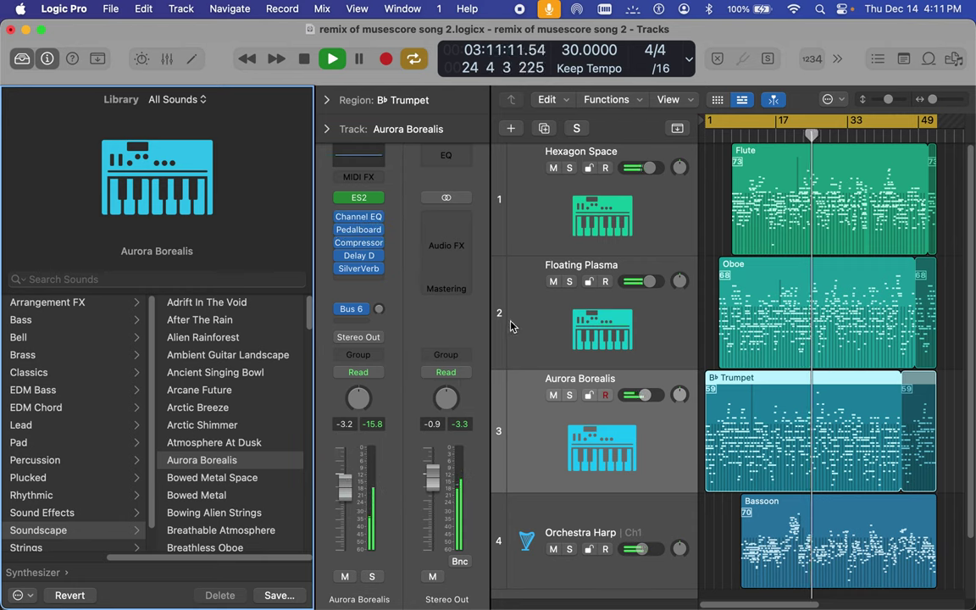
click(354, 322)
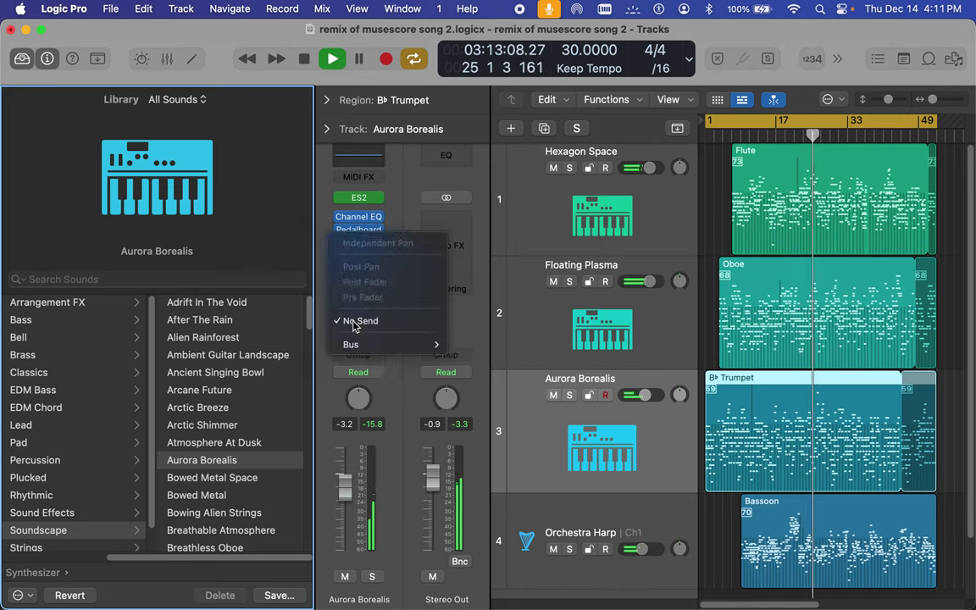
mouse_move(359, 343)
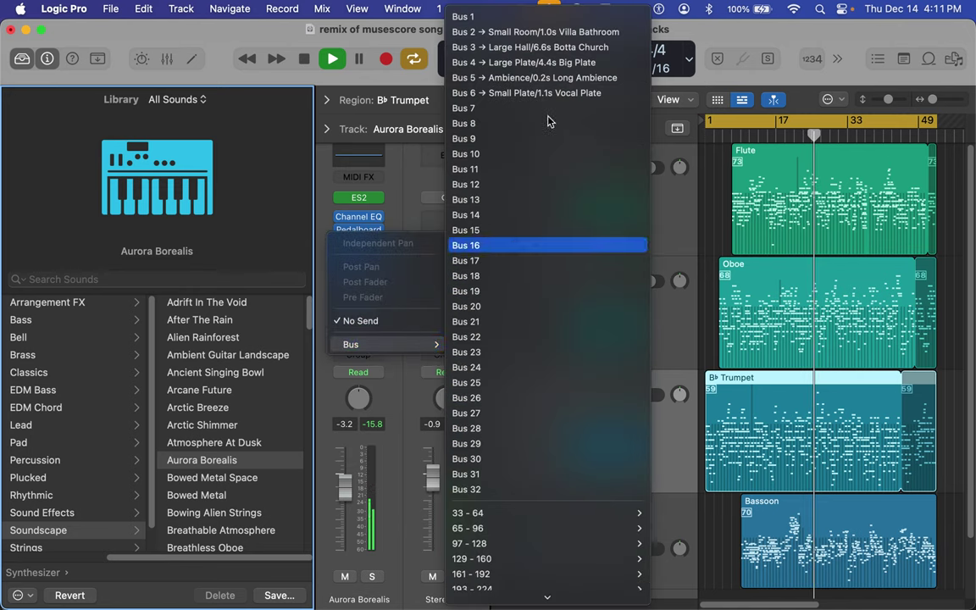
click(561, 50)
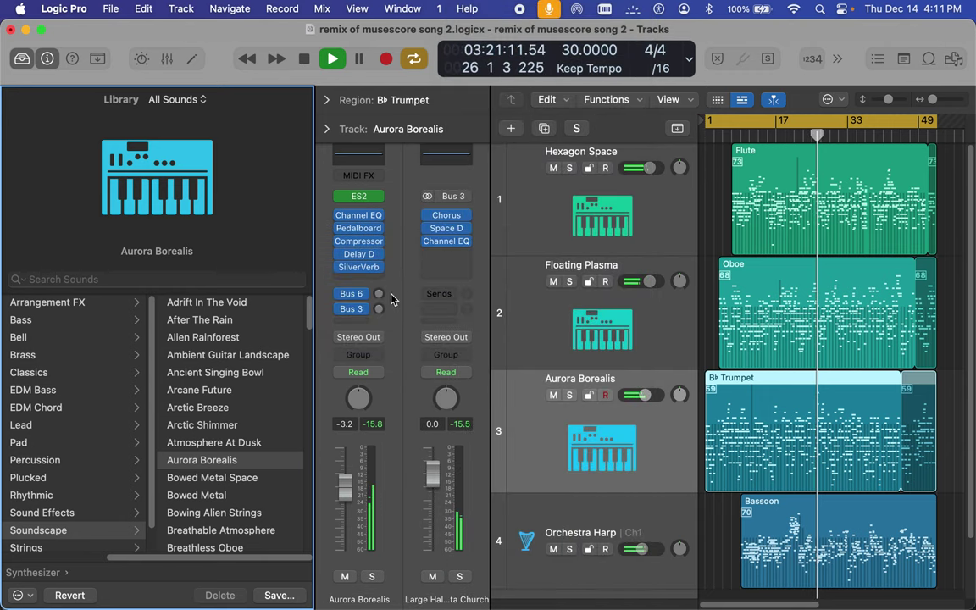
drag(379, 297, 386, 267)
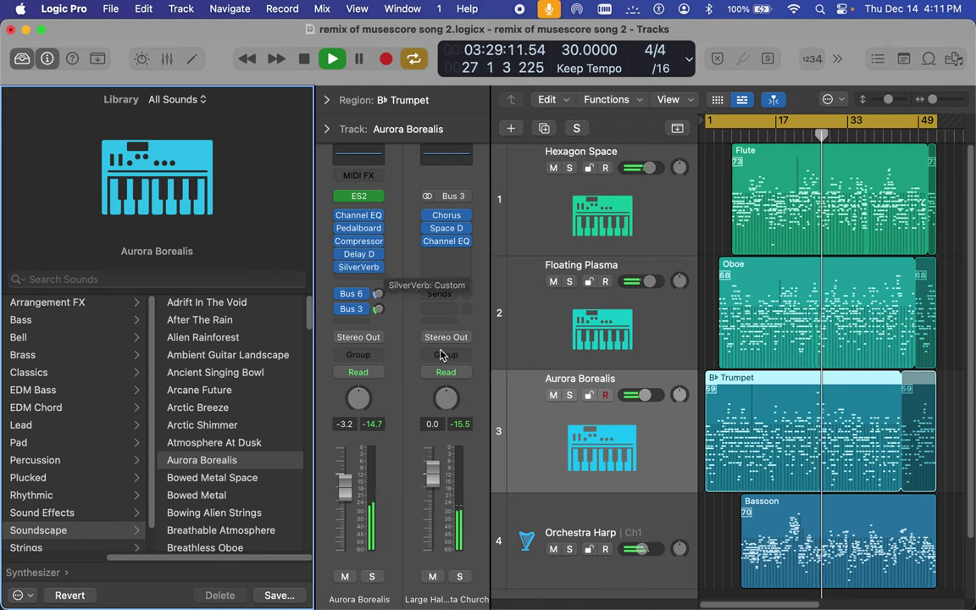
- Browse the Legacy Logic sounds for the Orchestra Harp track, examining the Logic Instruments and Acoustic Pianos categories for a replacement patch
click(523, 507)
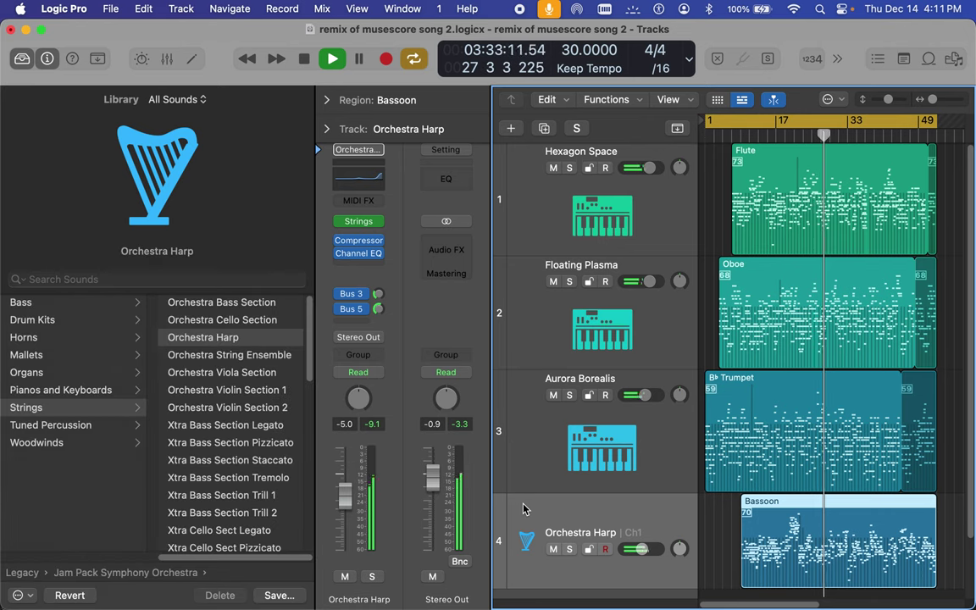
scroll(192, 450, down, 15)
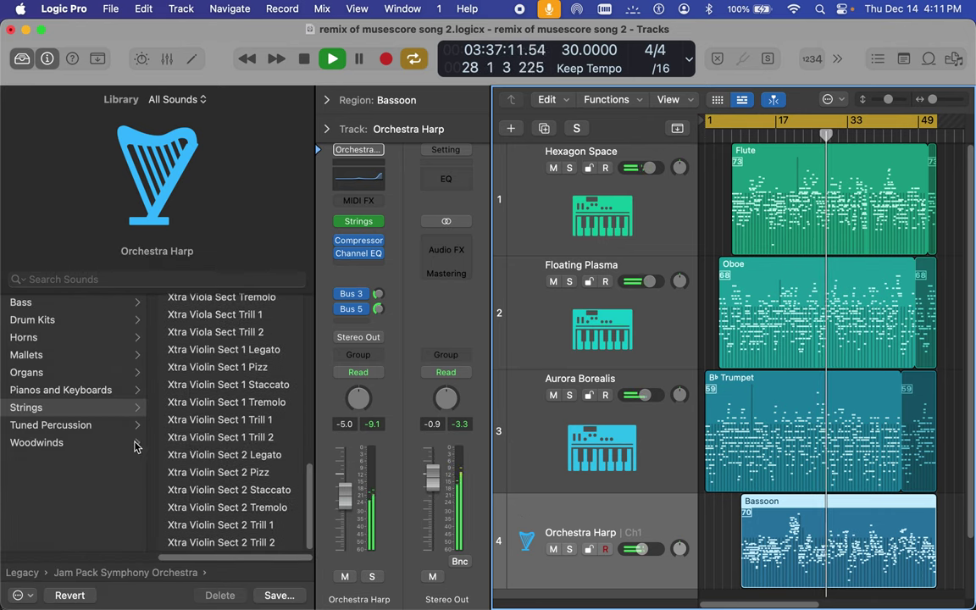
scroll(49, 442, left, 5)
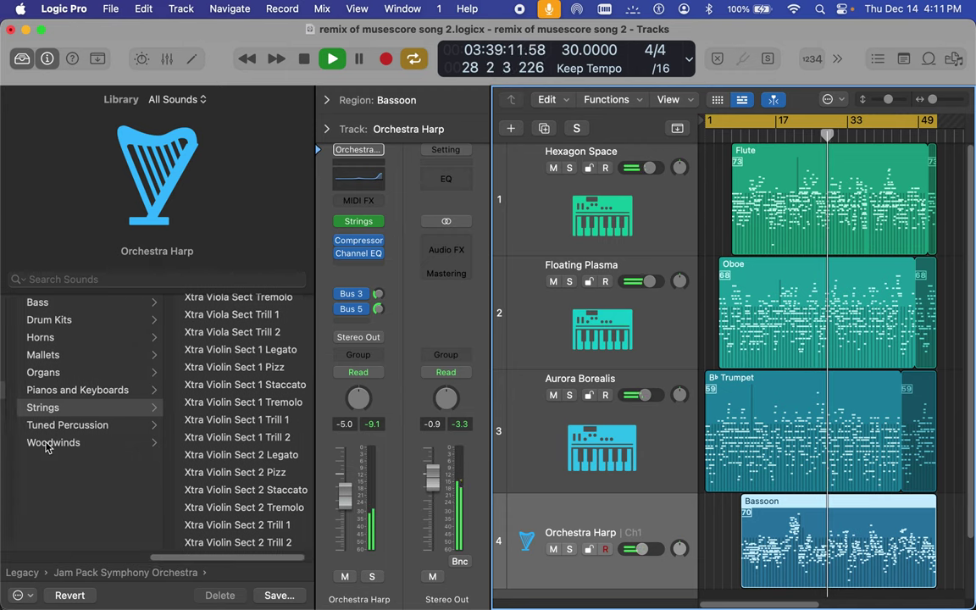
scroll(47, 447, left, 3)
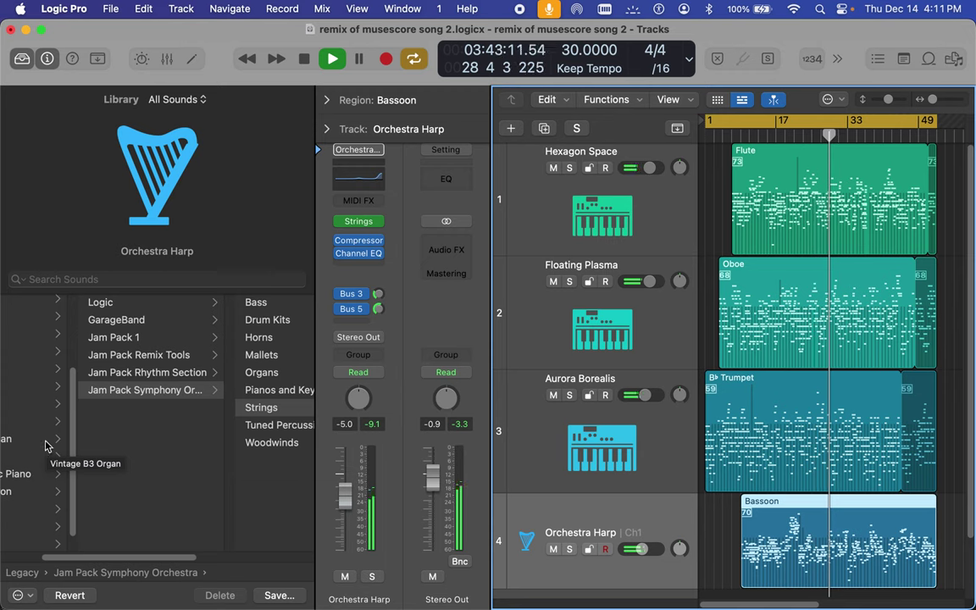
click(115, 307)
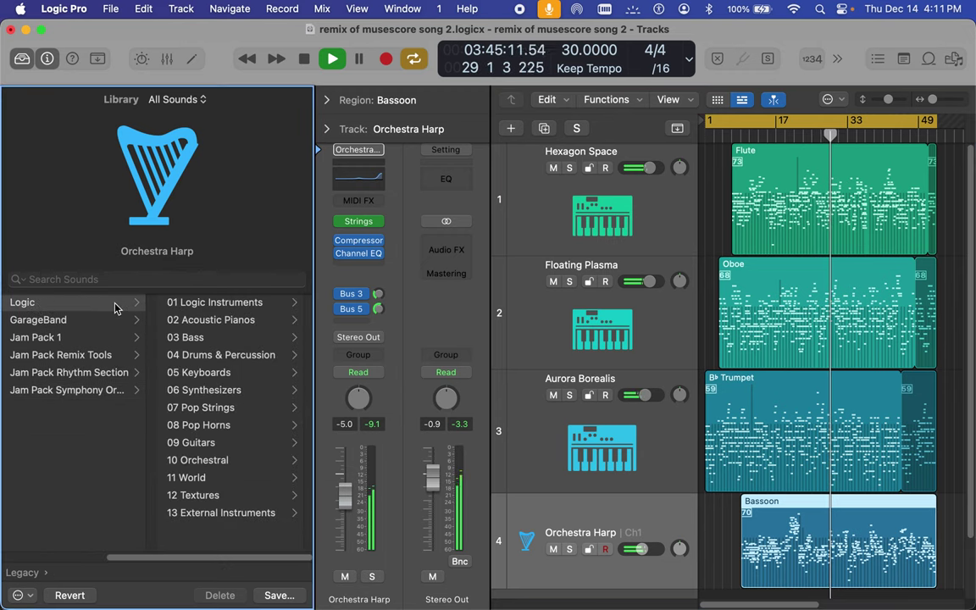
click(232, 307)
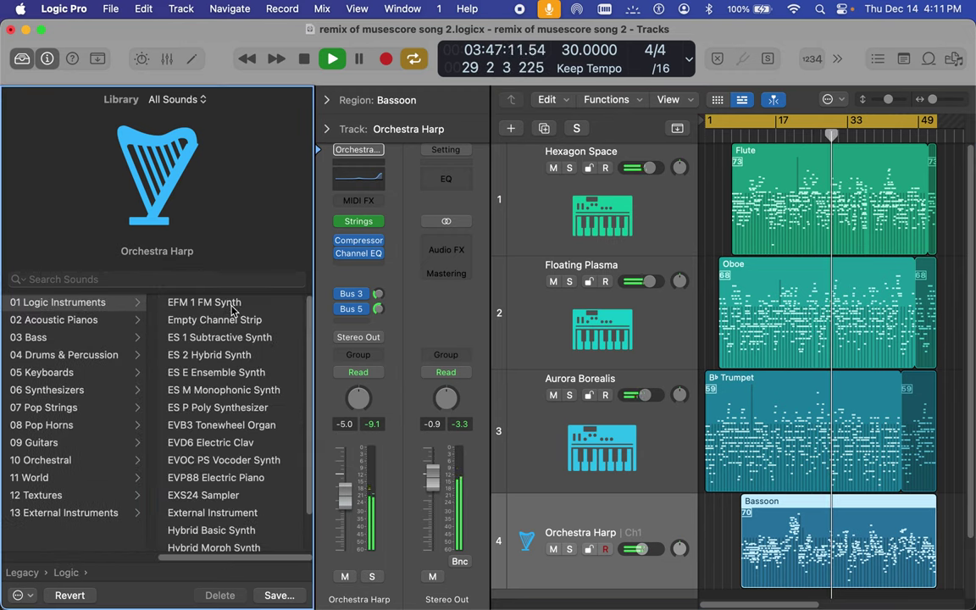
scroll(218, 507, down, 2)
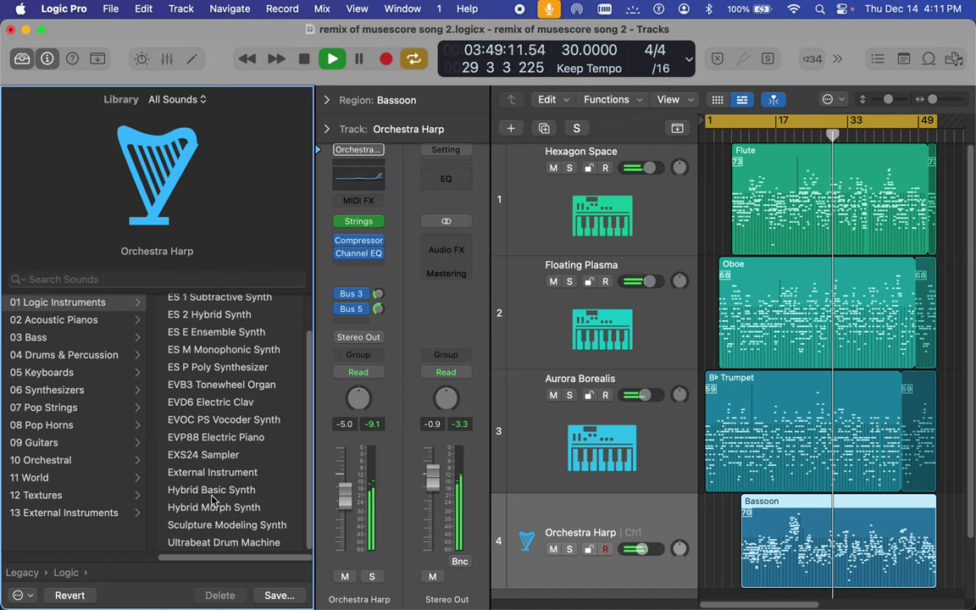
click(74, 322)
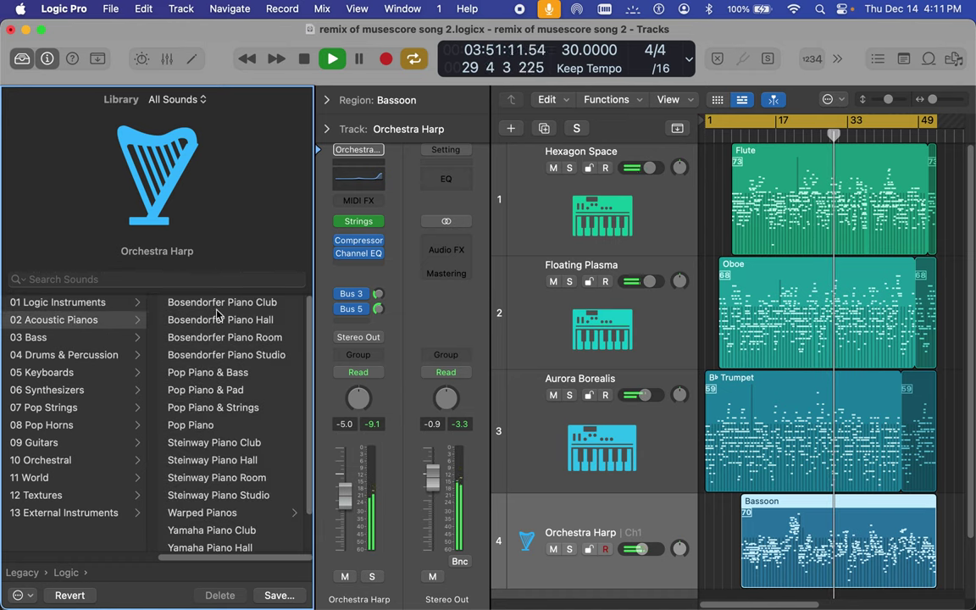